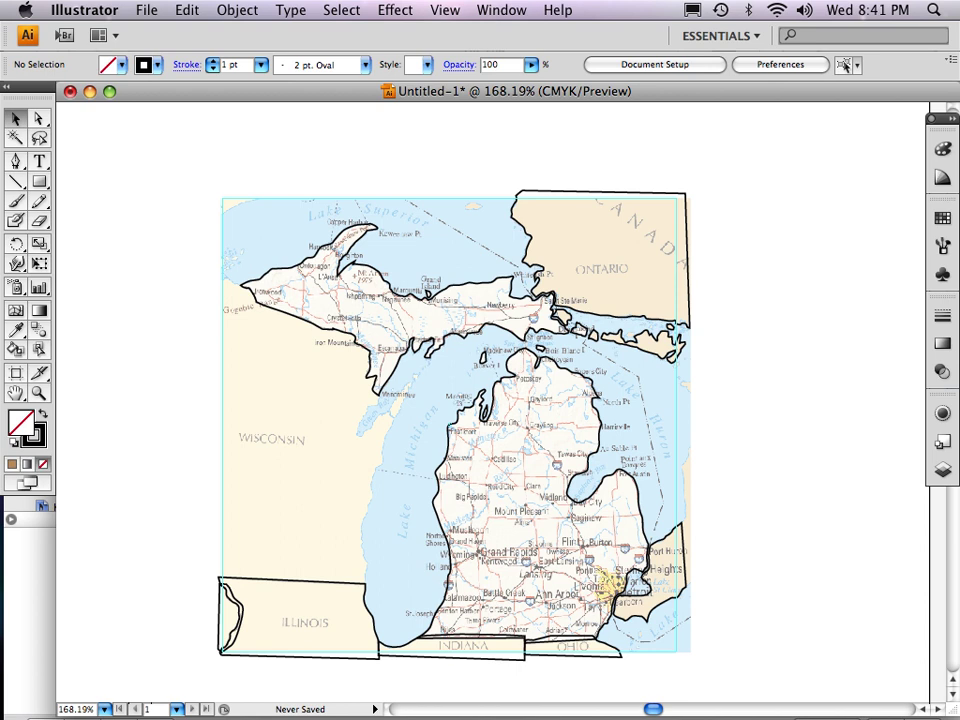
Draw a freehand, almost closed irregular outline with the Pencil tool in the empty area beside the artboard, and deselect it
{"action": "scroll", "coordinate": [490, 400], "scroll_direction": "left", "scroll_amount": 10}
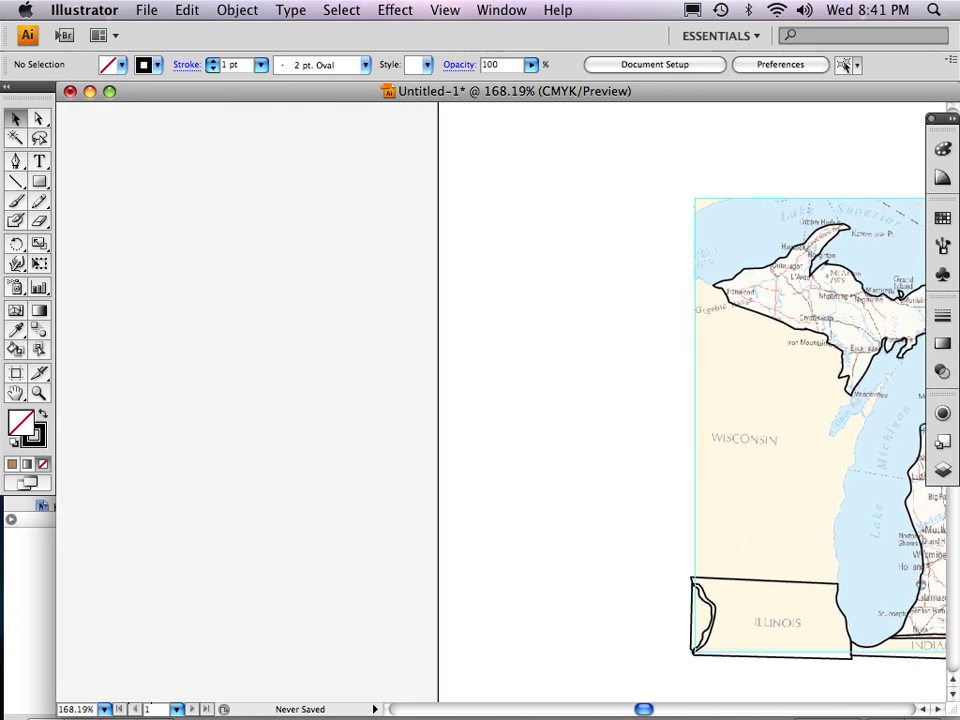
{"action": "key", "text": "n"}
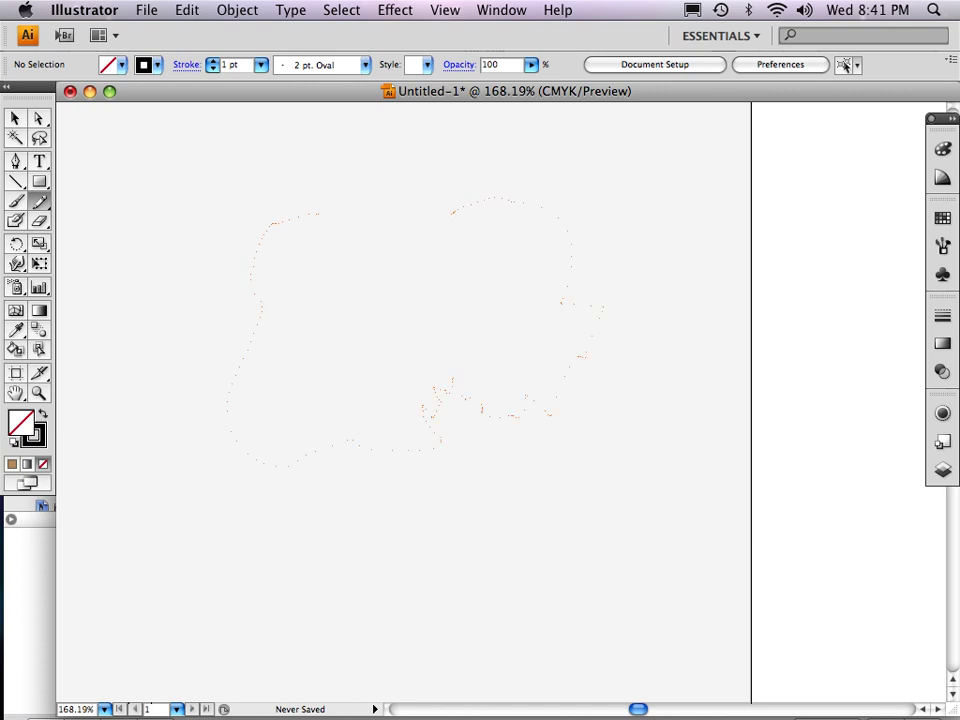
{"action": "left_click_drag", "start_coordinate": [352, 198], "coordinate": [328, 212]}
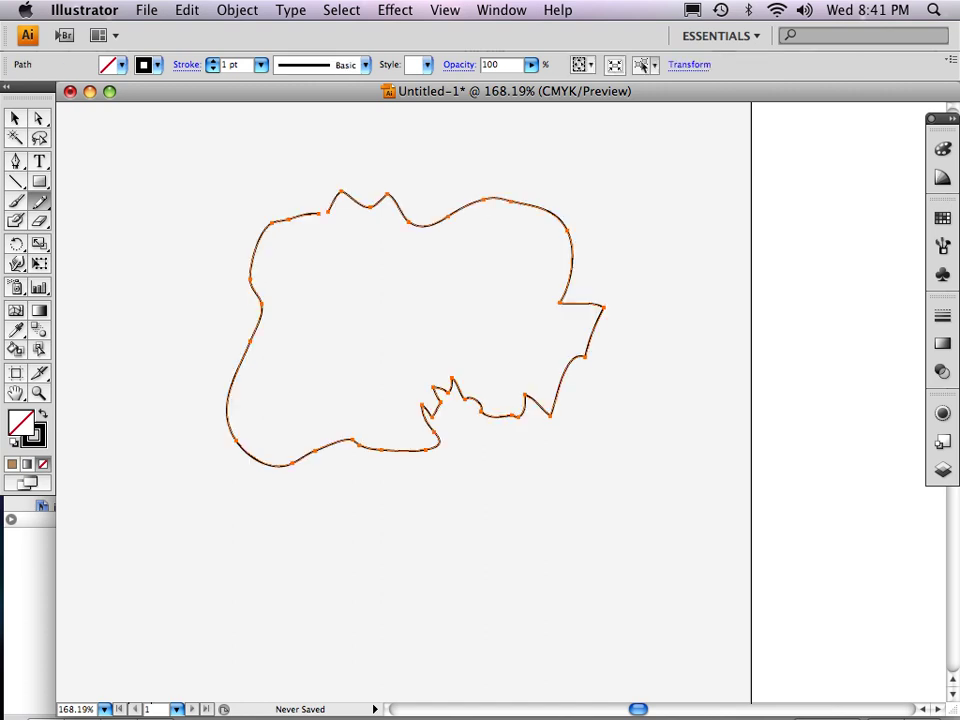
{"action": "left_click", "coordinate": [15, 118]}
{"action": "left_click", "coordinate": [150, 190]}
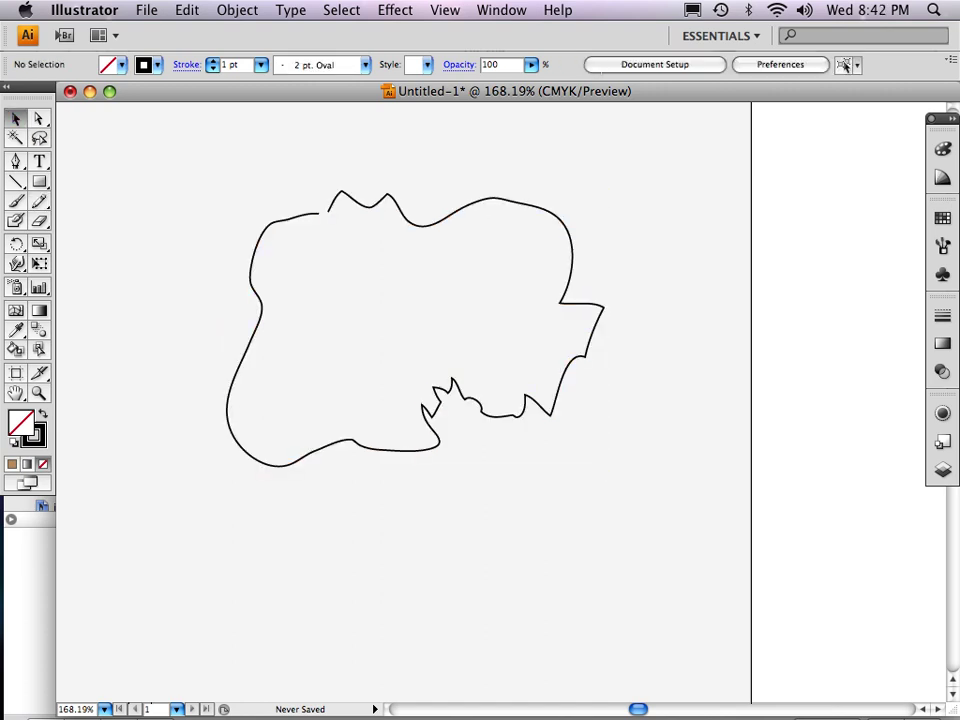
Draw a second freehand outline below the first with the Pencil, starting on its lower edge and ending near its notched lower corner
{"action": "key", "text": "n"}
{"action": "key", "text": "n"}
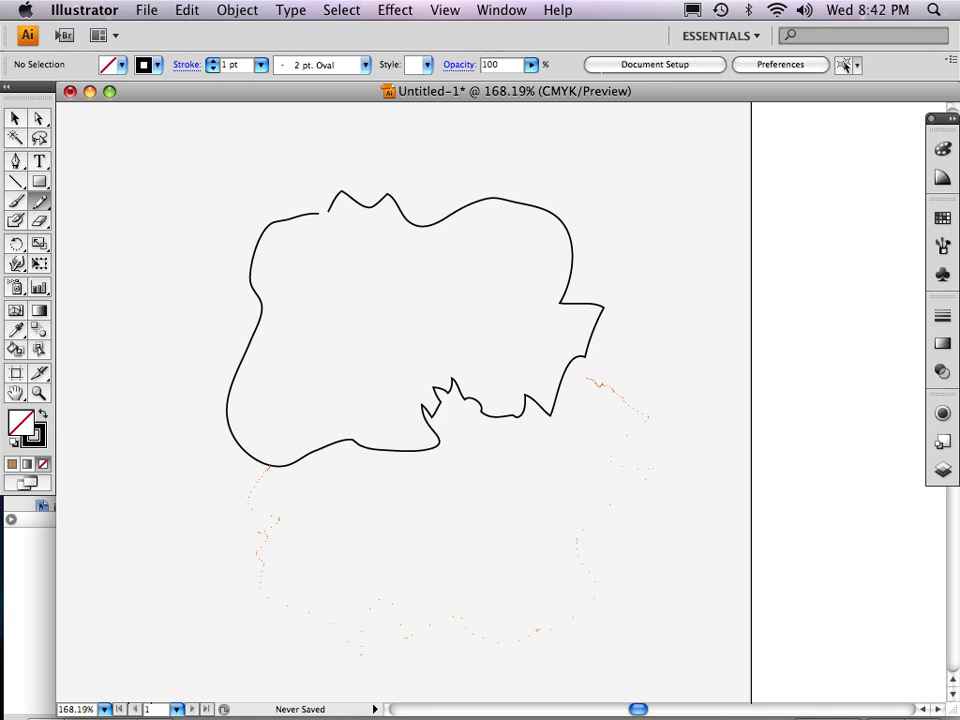
{"action": "left_click_drag", "start_coordinate": [269, 465], "coordinate": [583, 375]}
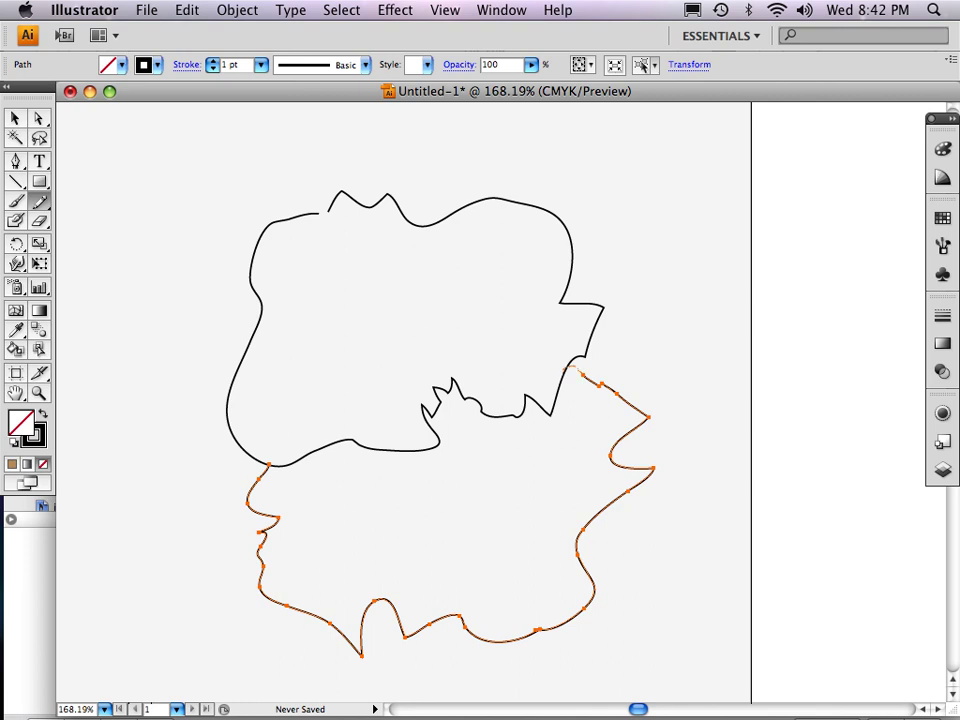
Try to trace the second outline's shared border along the first shape's lower edge with the Pencil, and undo it
{"action": "left_click_drag", "start_coordinate": [564, 370], "coordinate": [556, 392]}
{"action": "left_click_drag", "start_coordinate": [522, 409], "coordinate": [502, 414]}
{"action": "key", "text": "super"}
{"action": "key", "text": "super+z"}
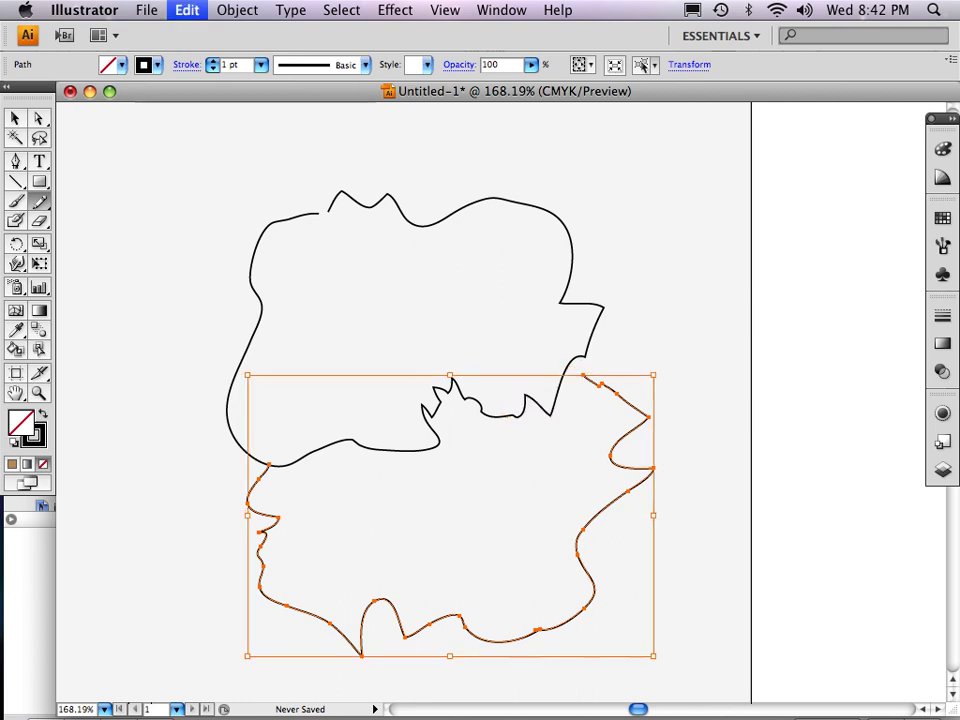
{"action": "key", "text": "super+shift+z"}
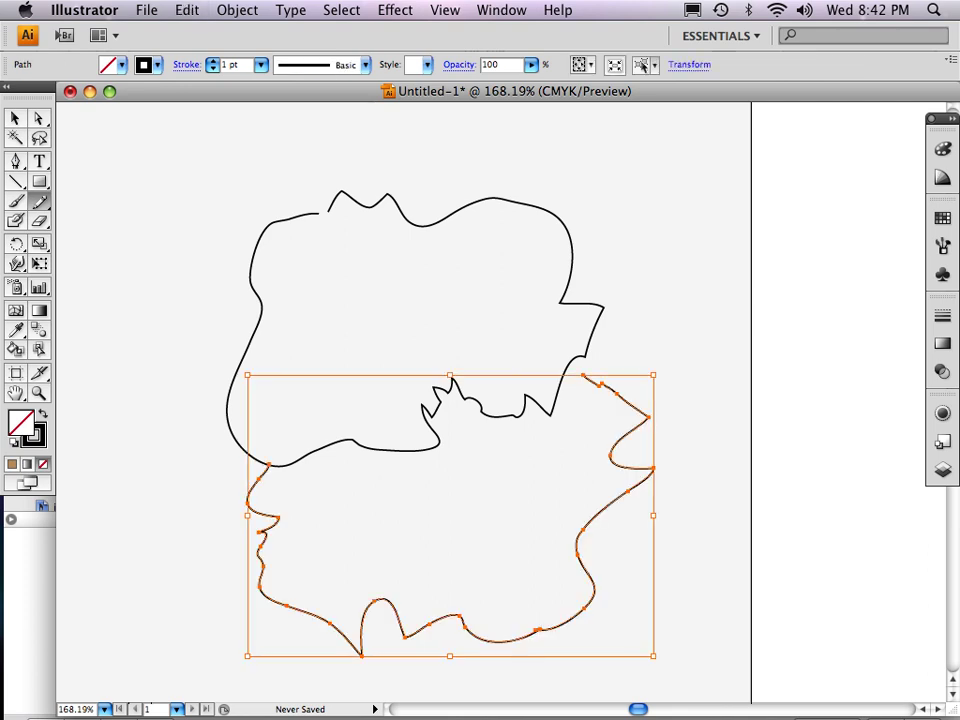
Fill the upper outline with the light tan swatch
{"action": "left_click", "coordinate": [572, 256], "text": "super"}
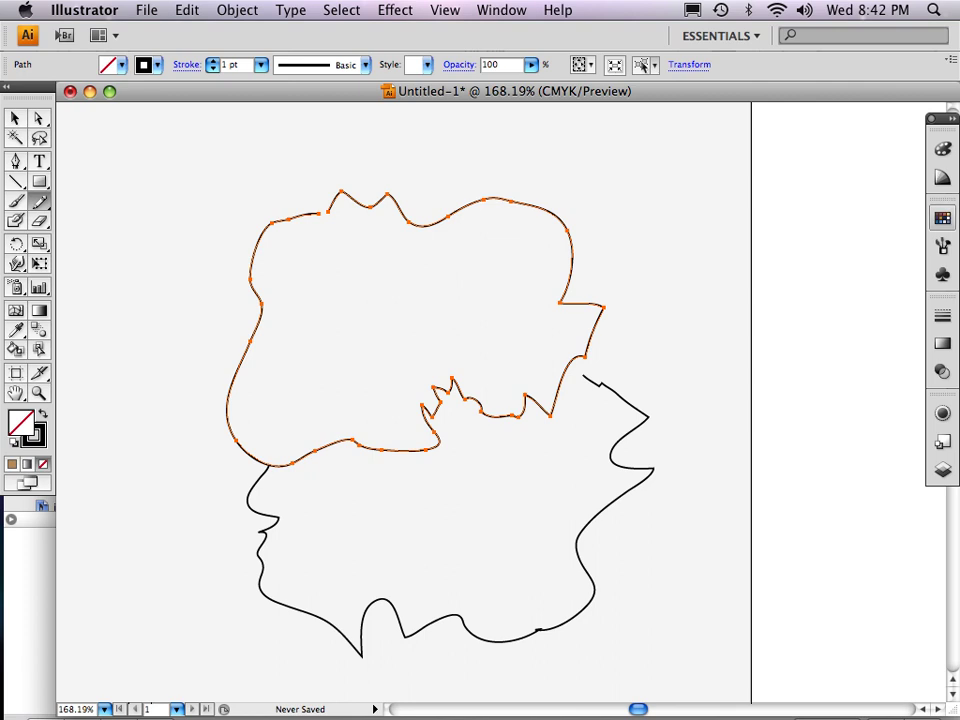
{"action": "left_click", "coordinate": [943, 217]}
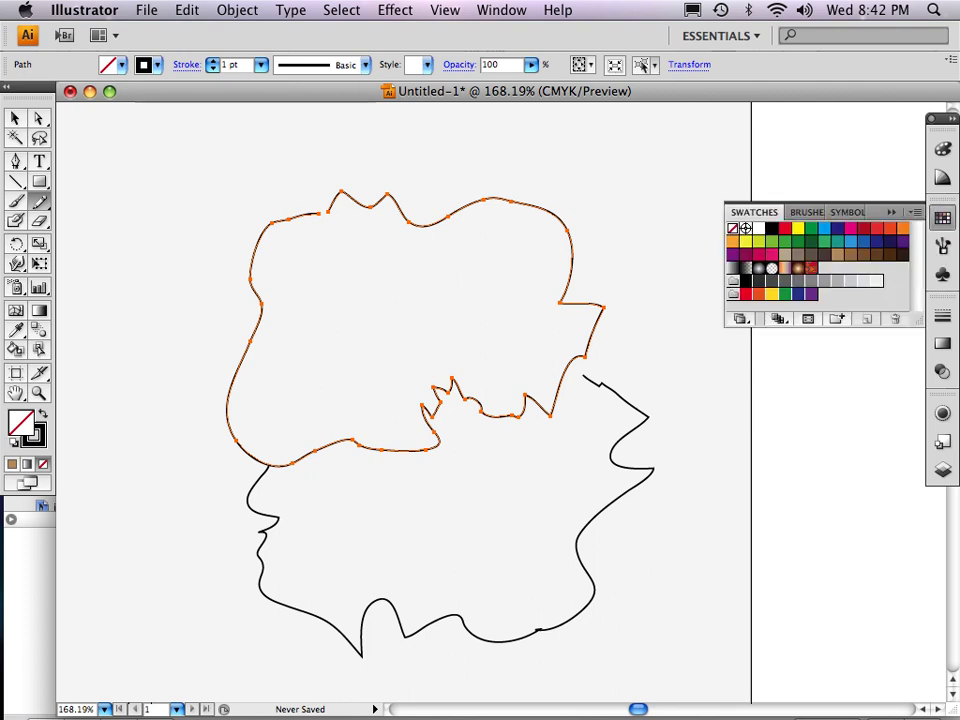
{"action": "left_click", "coordinate": [785, 254]}
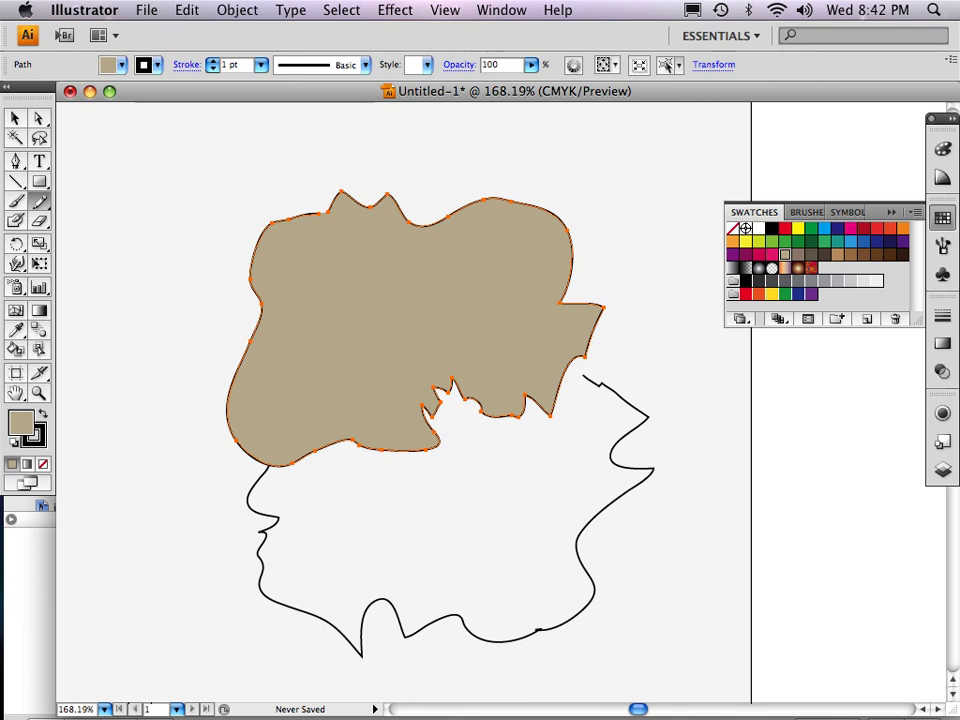
Try moving the tan shape down over the lower outline to test how the two borders fit together
{"action": "left_click", "coordinate": [15, 118]}
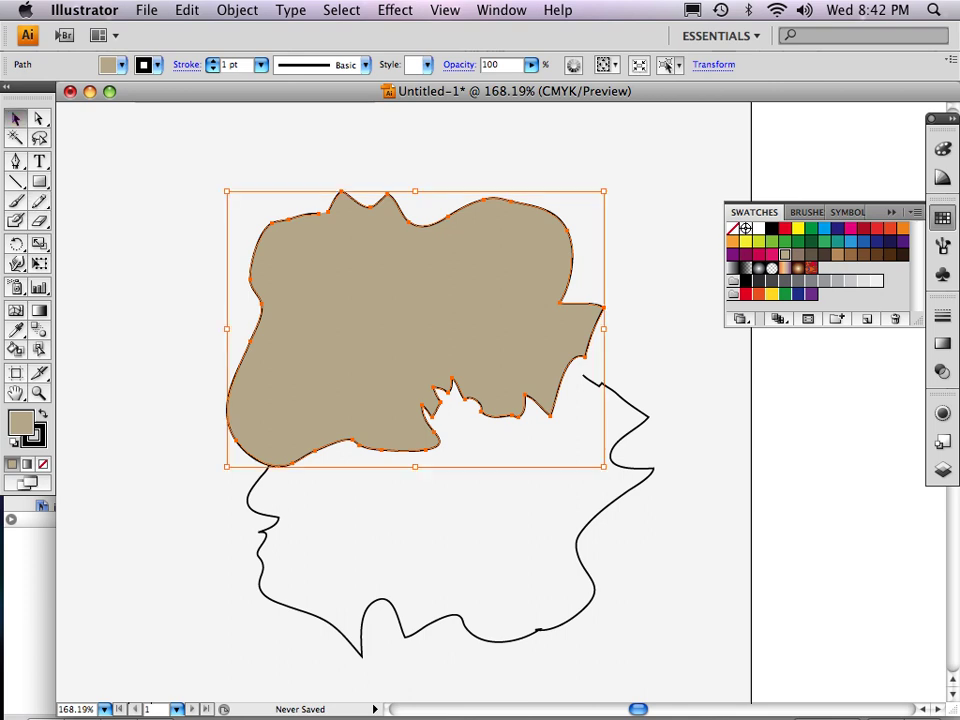
{"action": "left_click_drag", "start_coordinate": [370, 300], "coordinate": [404, 371]}
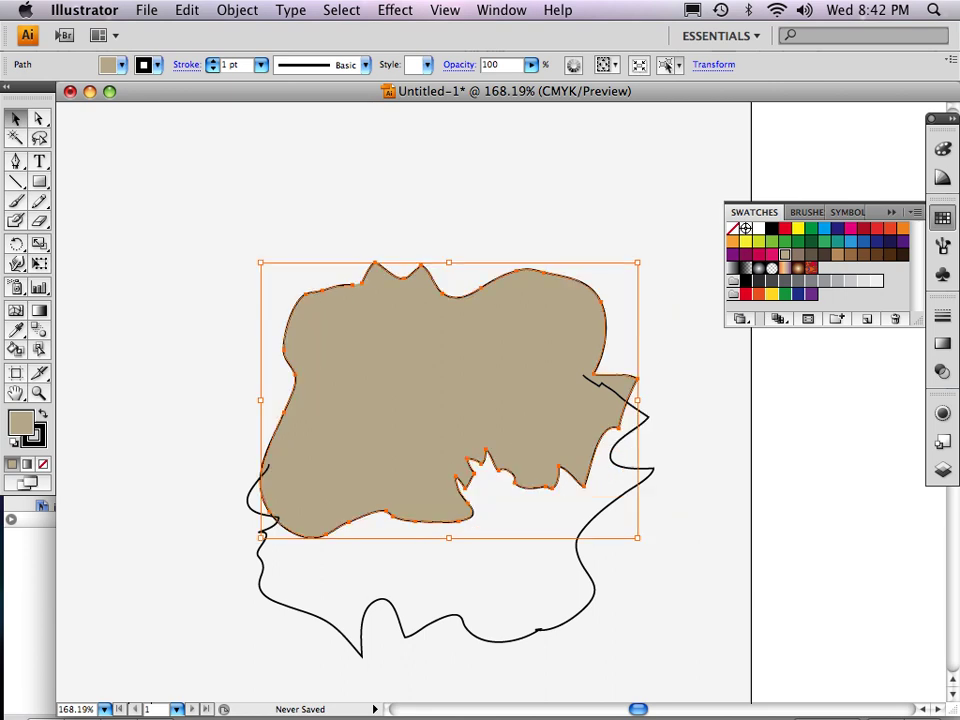
{"action": "left_click", "coordinate": [380, 600]}
{"action": "left_click", "coordinate": [420, 400]}
{"action": "left_click_drag", "start_coordinate": [420, 400], "coordinate": [416, 372]}
{"action": "left_click", "coordinate": [380, 600]}
{"action": "left_click", "coordinate": [400, 390]}
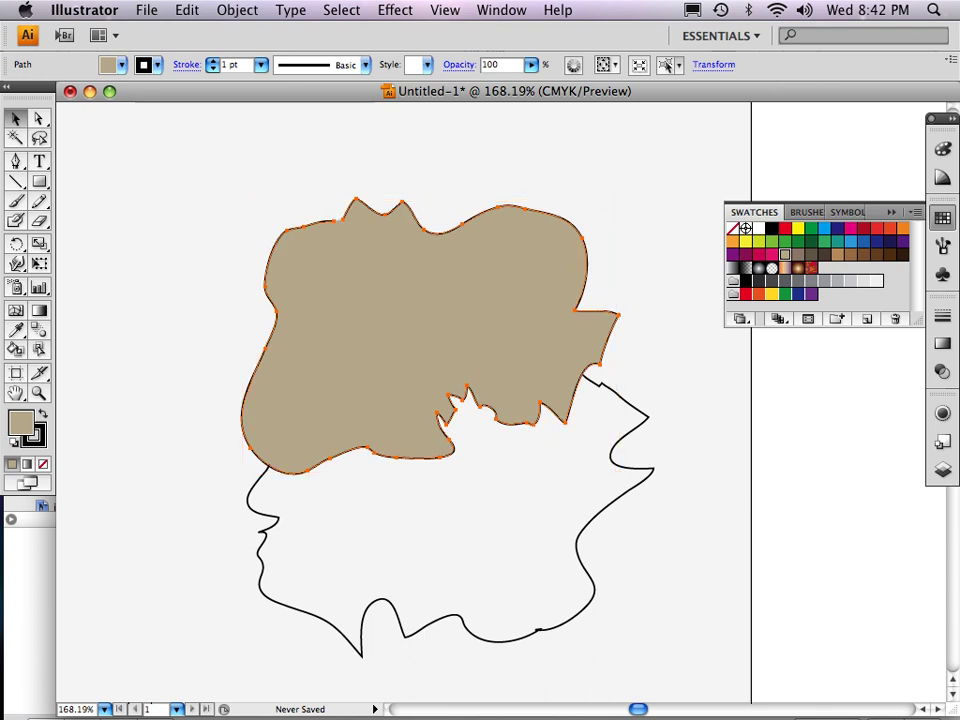
Undo the moves of the tan shape and deselect it
{"action": "key", "text": "super+z"}
{"action": "key", "text": "super+z"}
{"action": "key", "text": "super+z"}
{"action": "key", "text": "super+z"}
{"action": "key", "text": "super+z"}
{"action": "key", "text": "super+z"}
{"action": "key", "text": "super+z"}
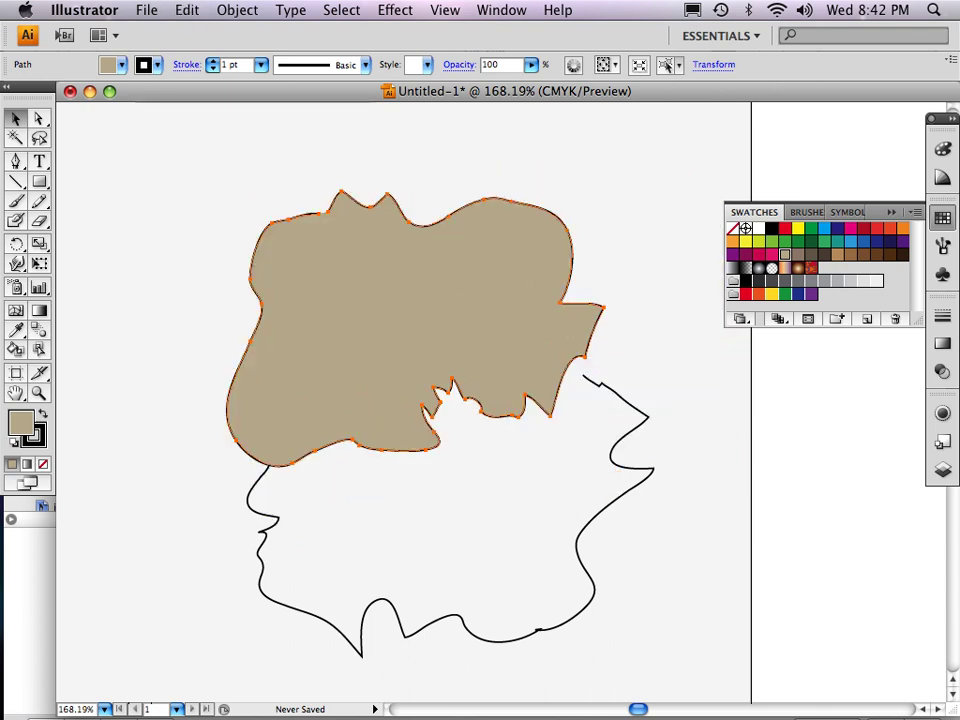
{"action": "key", "text": "super+z"}
{"action": "key", "text": "super+shift+z"}
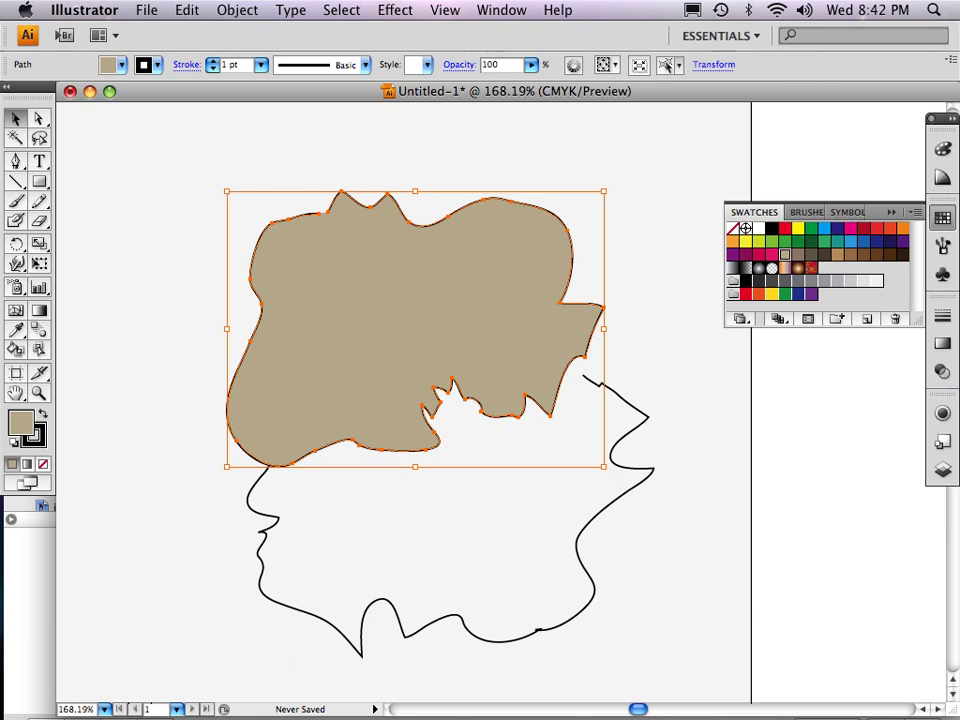
{"action": "left_click", "coordinate": [640, 270]}
{"action": "left_click", "coordinate": [415, 330]}
{"action": "left_click", "coordinate": [640, 270]}
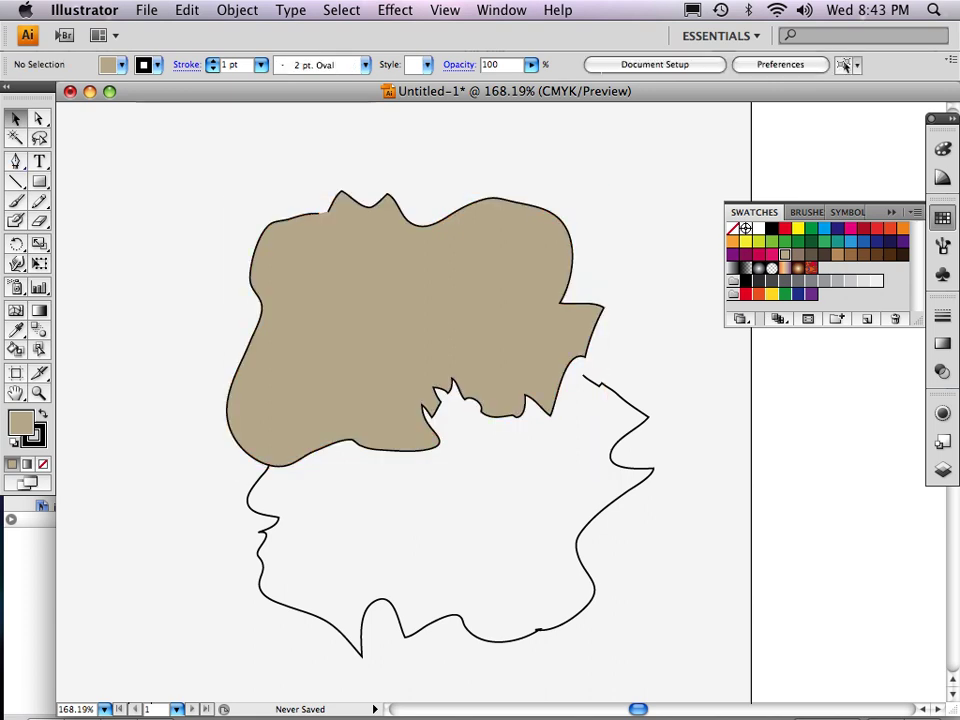
Extend the lower outline from its open end with the Pen tool, crossing the inside of the tan shape, and close it at its starting point
{"action": "key", "text": "p"}
{"action": "left_click", "coordinate": [601, 385], "text": "super"}
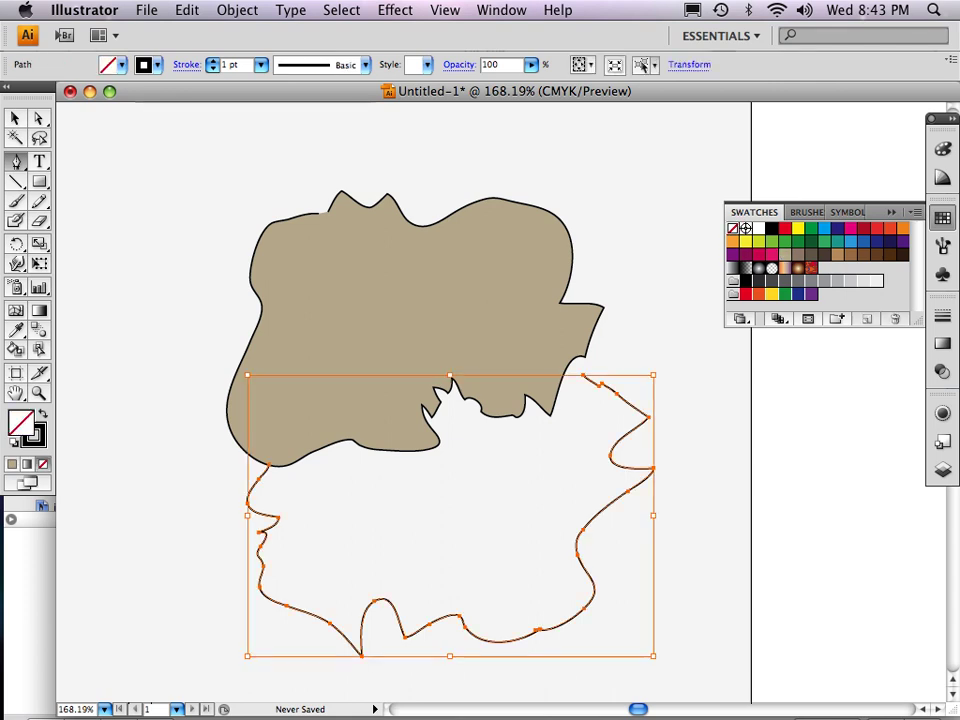
{"action": "left_click", "coordinate": [577, 372]}
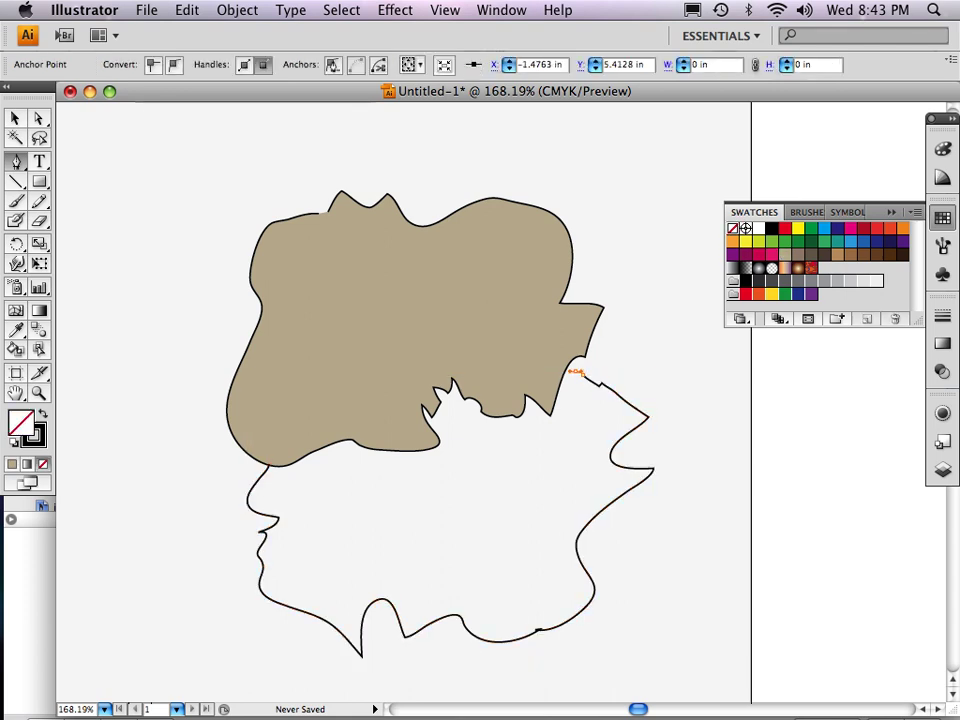
{"action": "left_click_drag", "start_coordinate": [577, 372], "coordinate": [570, 372]}
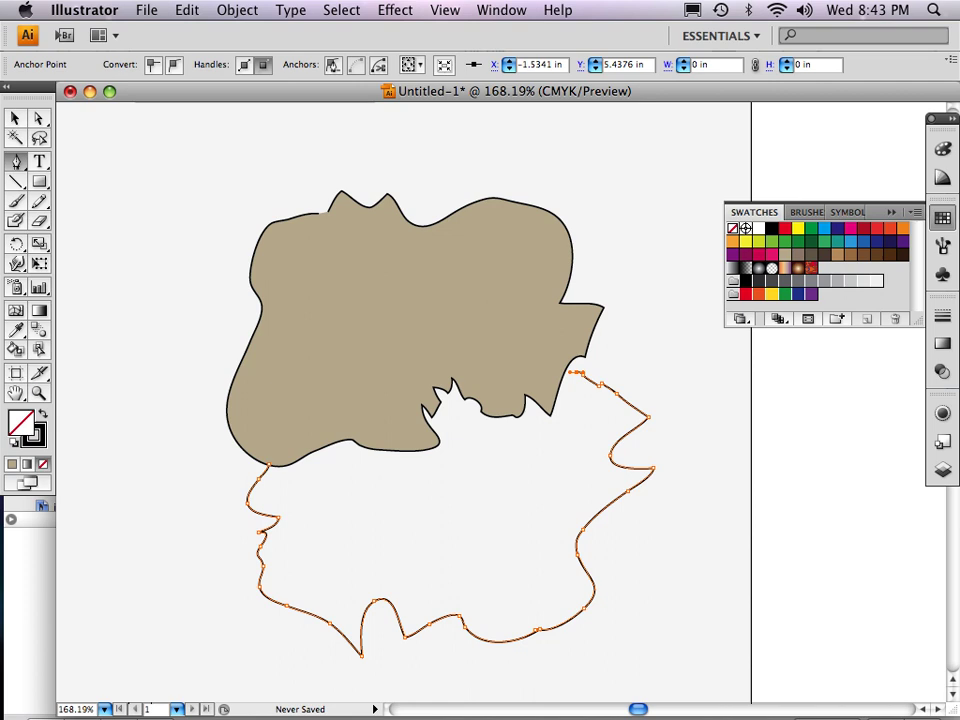
{"action": "left_click", "coordinate": [530, 359]}
{"action": "left_click", "coordinate": [489, 334]}
{"action": "left_click", "coordinate": [437, 362]}
{"action": "left_click_drag", "start_coordinate": [385, 381], "coordinate": [375, 383]}
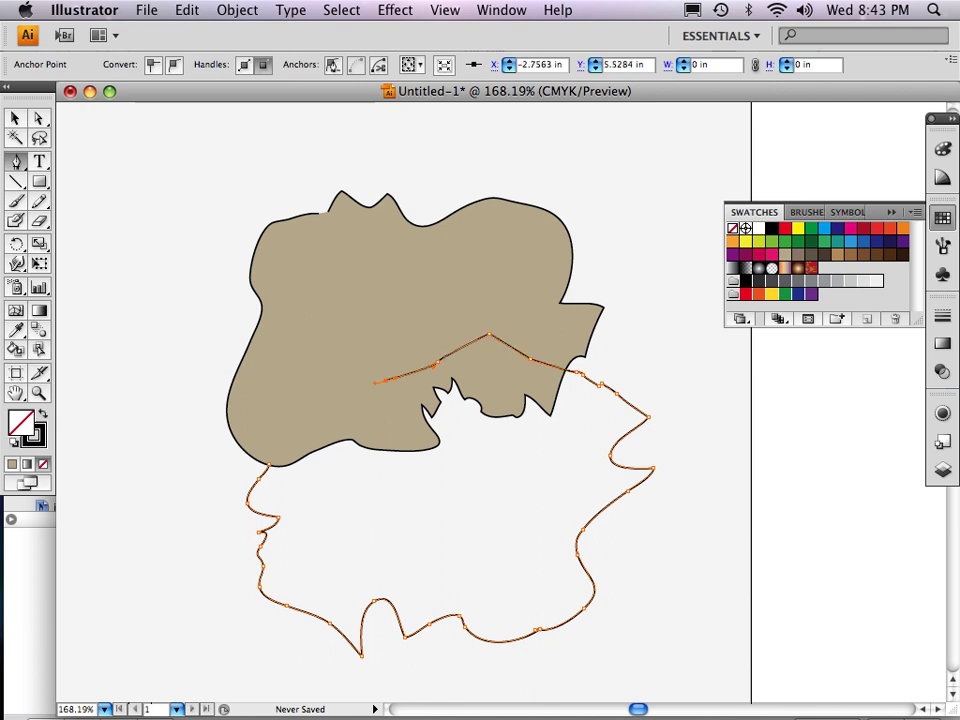
{"action": "left_click", "coordinate": [351, 394]}
{"action": "left_click", "coordinate": [324, 404]}
{"action": "left_click", "coordinate": [287, 429]}
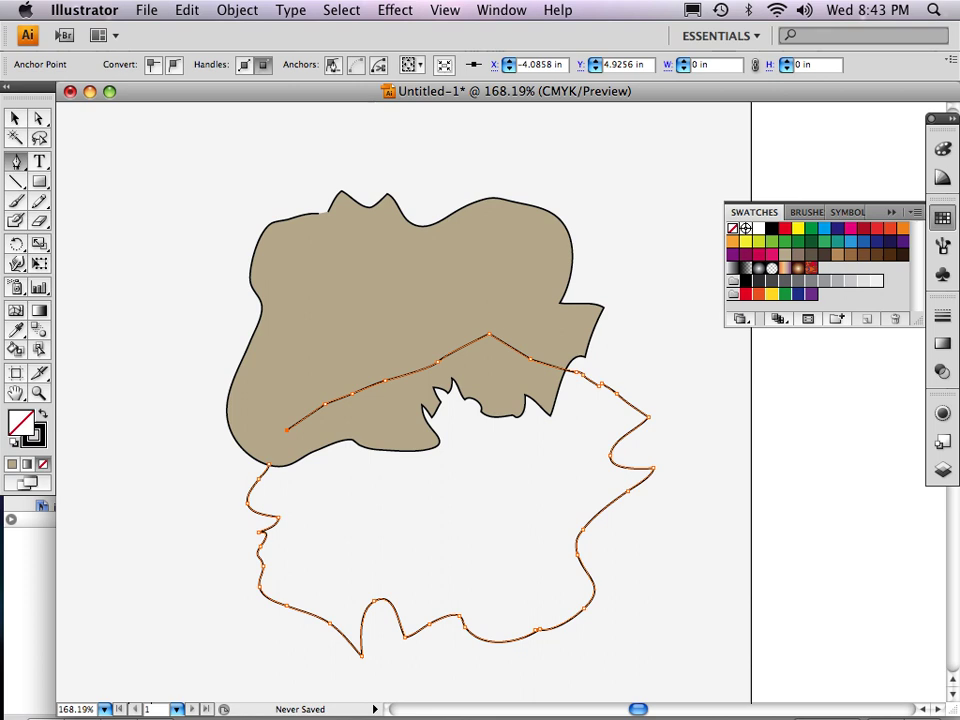
{"action": "left_click", "coordinate": [268, 465]}
Fill the closed lower shape with the light brown swatch and deselect it
{"action": "left_click", "coordinate": [838, 254]}
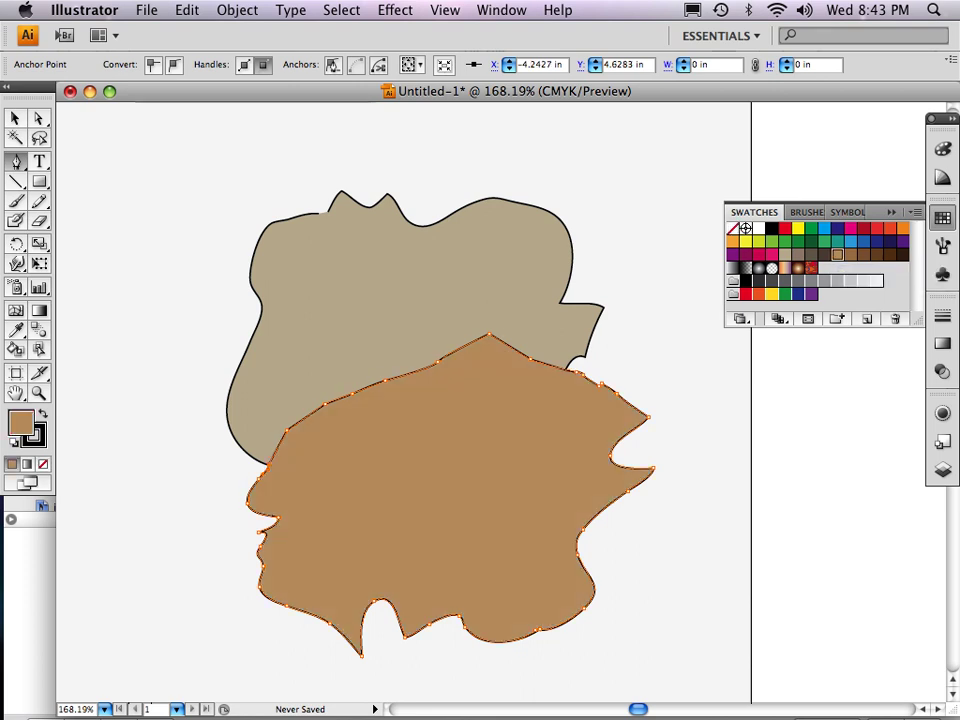
{"action": "left_click", "coordinate": [15, 118]}
{"action": "left_click", "coordinate": [150, 200]}
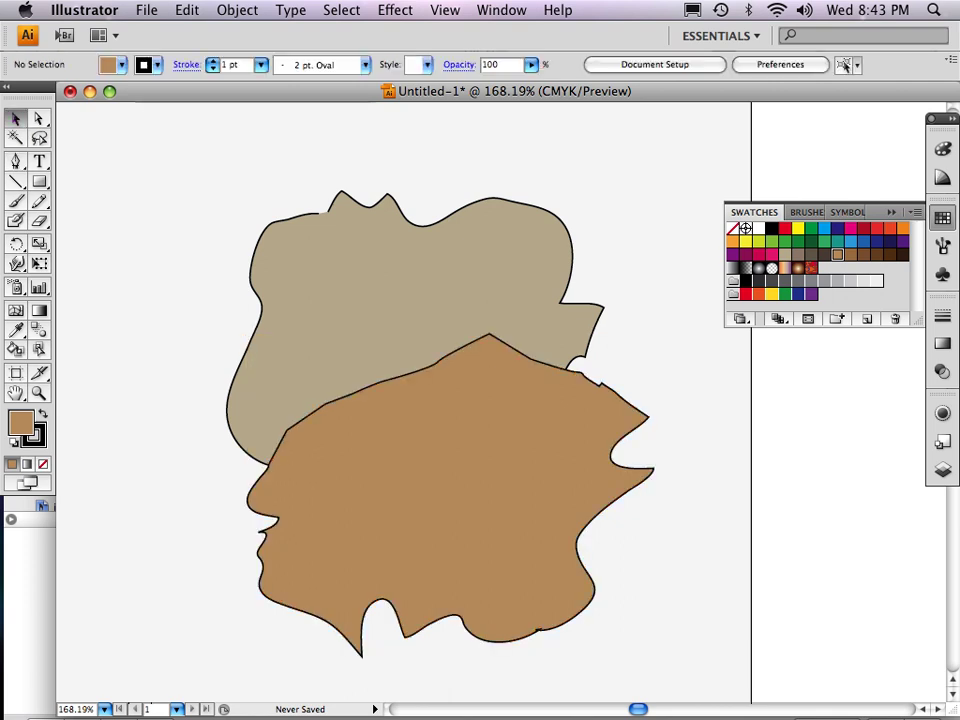
Bring the tan shape to the front so it overlaps the brown shape, and deselect it
{"action": "left_click", "coordinate": [400, 300]}
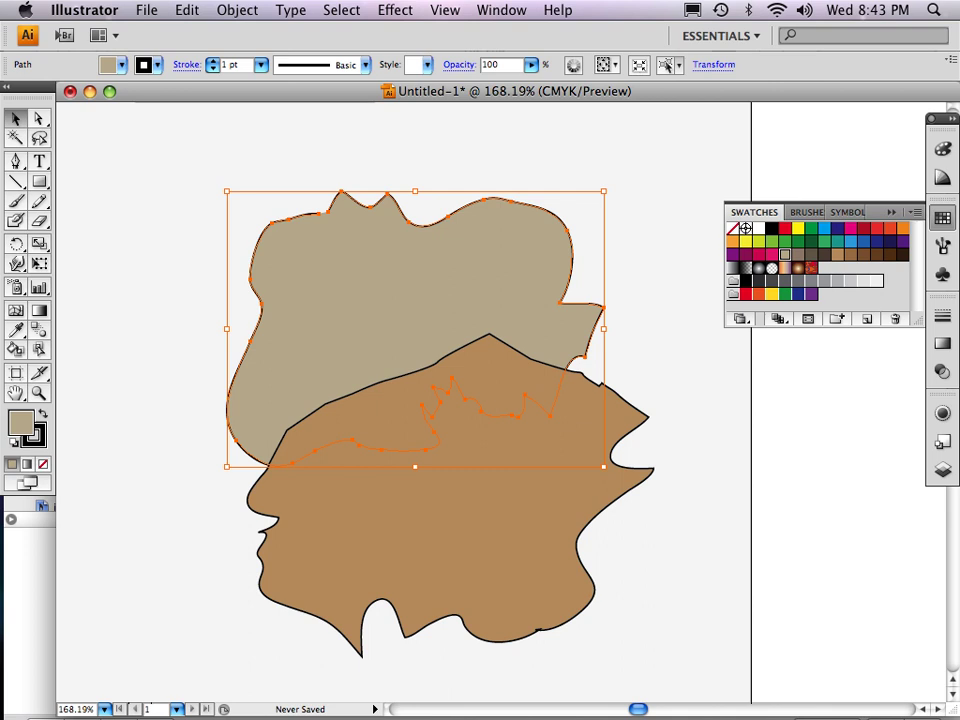
{"action": "left_click", "coordinate": [237, 10]}
{"action": "mouse_move", "coordinate": [300, 50]}
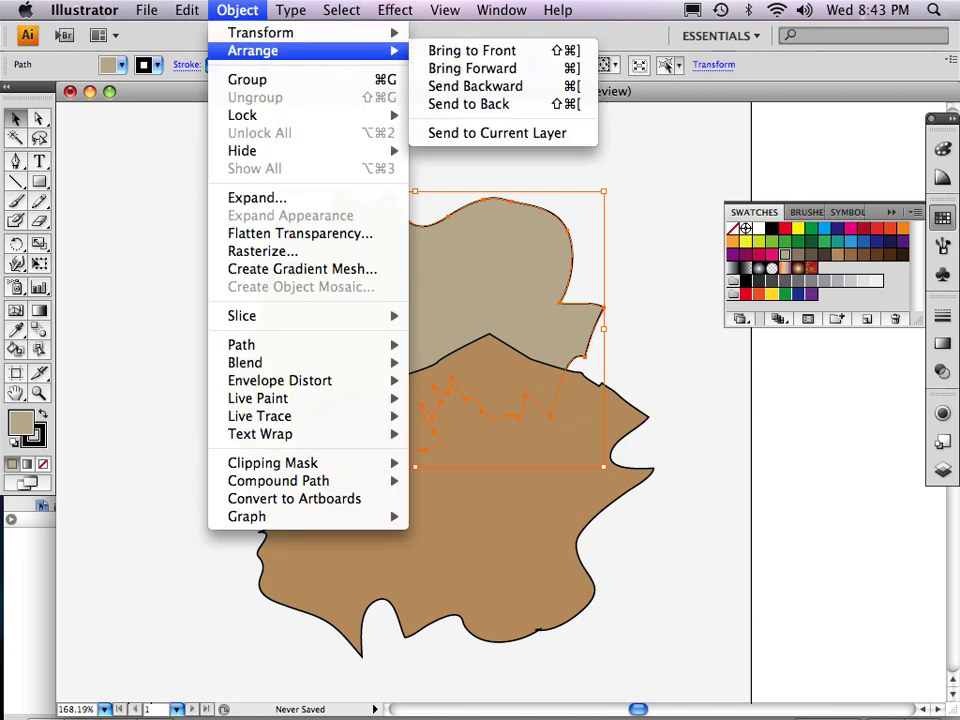
{"action": "left_click", "coordinate": [470, 50]}
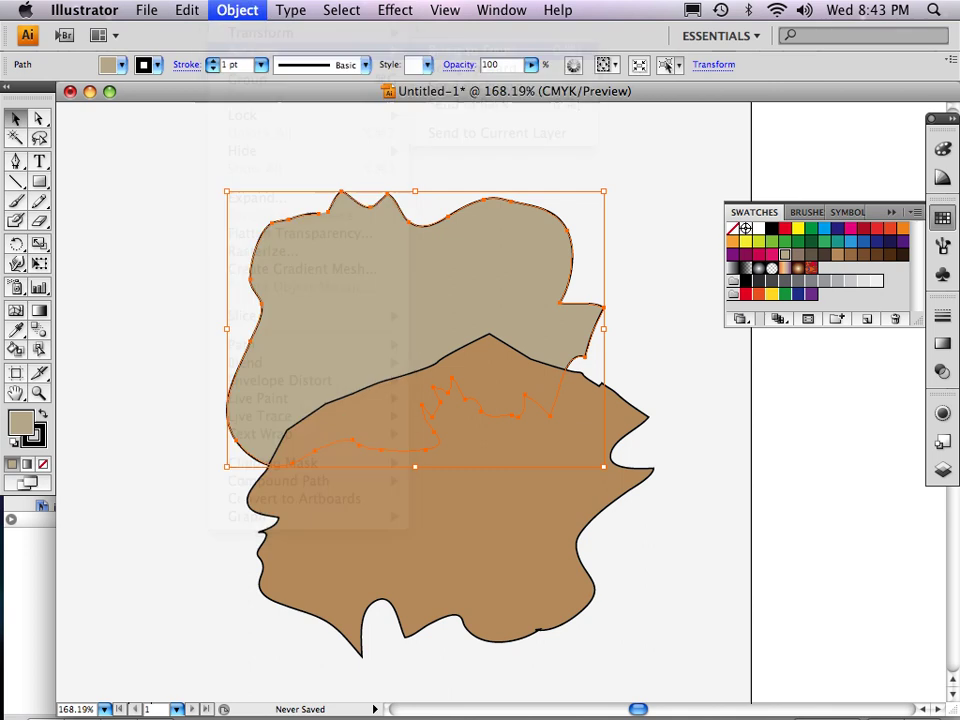
{"action": "key", "text": "super+shift+a"}
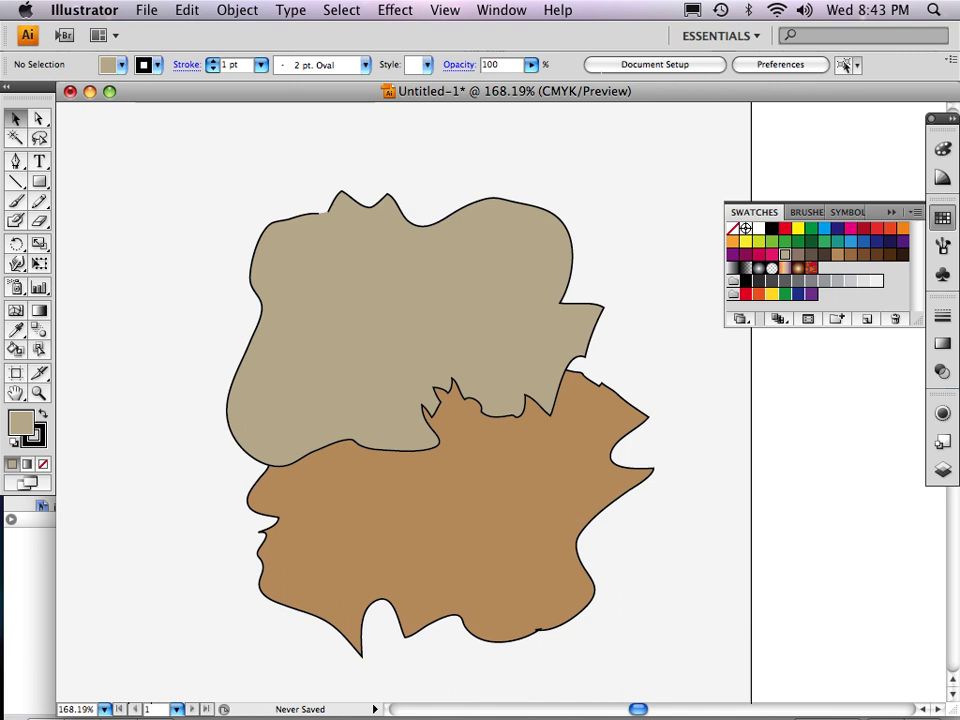
Copy the tan shape and paste the duplicate in front at the same position
{"action": "left_click", "coordinate": [412, 318]}
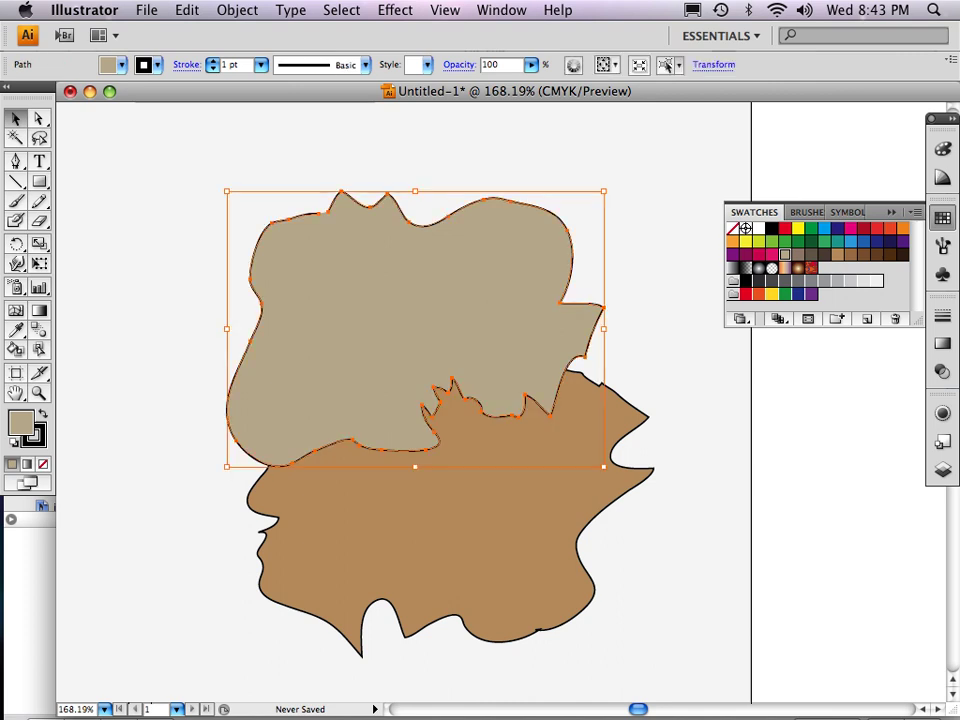
{"action": "key", "text": "super+shift+a"}
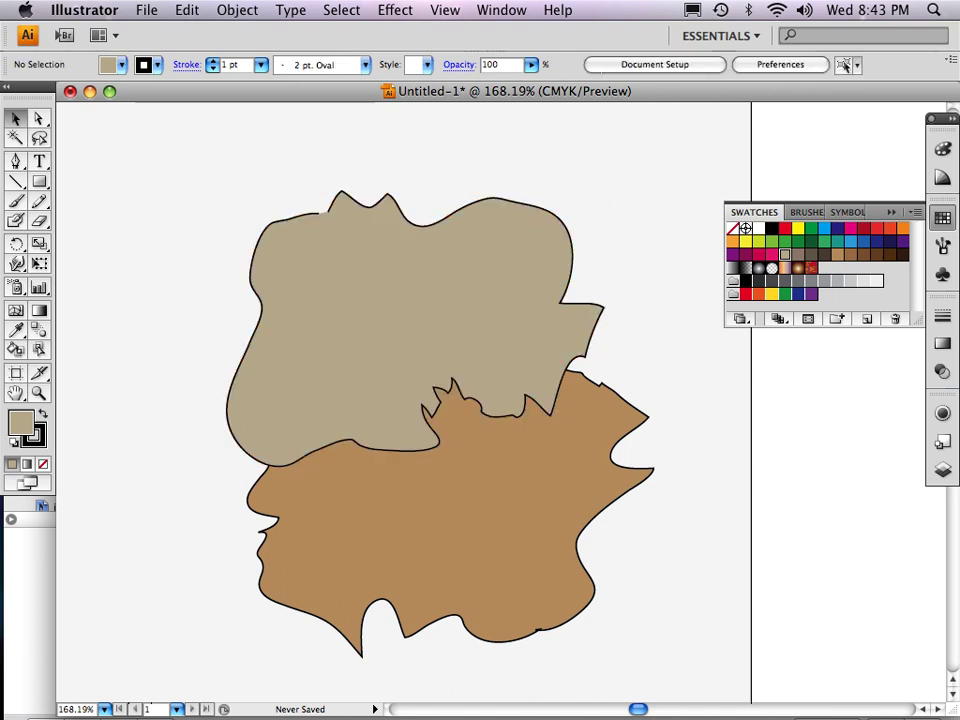
{"action": "left_click", "coordinate": [412, 318]}
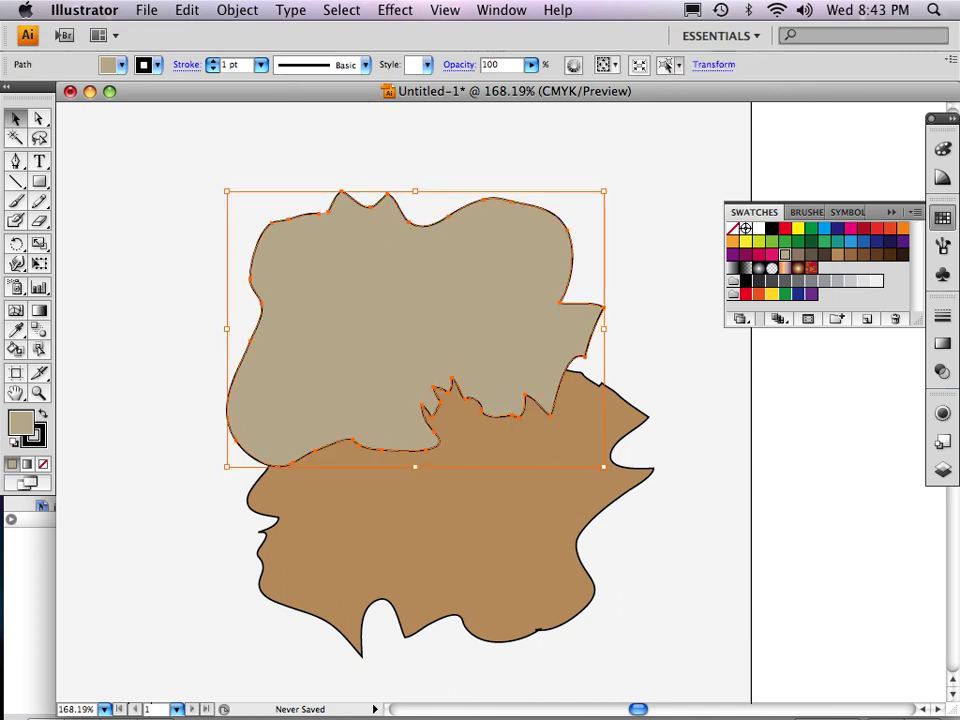
{"action": "left_click", "coordinate": [187, 10]}
{"action": "left_click", "coordinate": [202, 97]}
{"action": "left_click", "coordinate": [187, 10]}
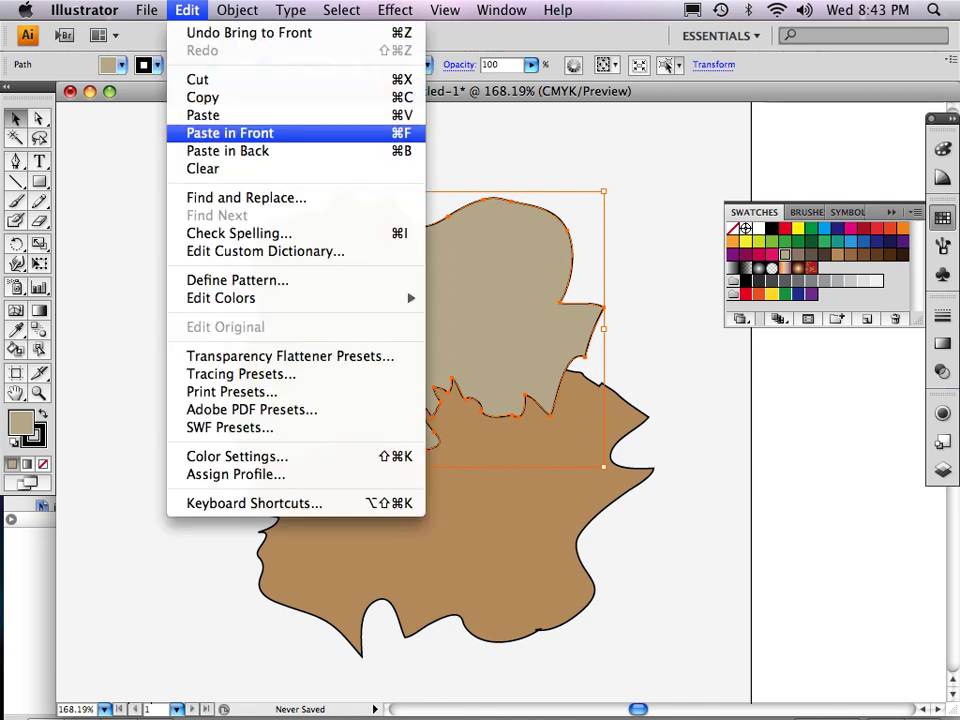
{"action": "left_click", "coordinate": [230, 133]}
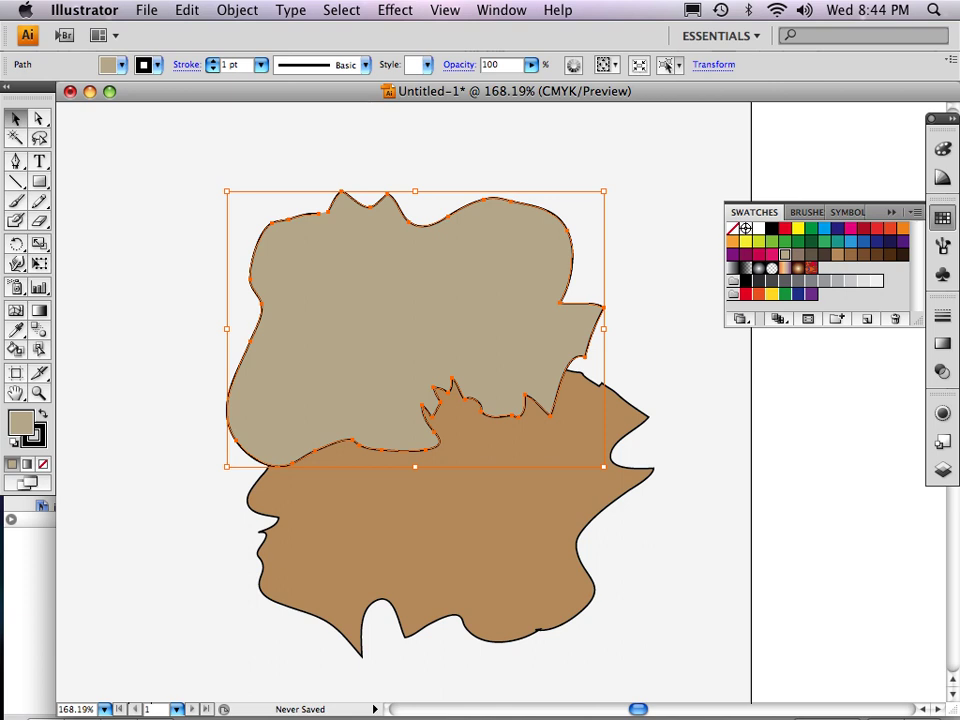
Move the pasted tan copy diagonally down over the brown shape to reveal the original beneath, and undo it
{"action": "left_click_drag", "start_coordinate": [430, 310], "coordinate": [656, 442]}
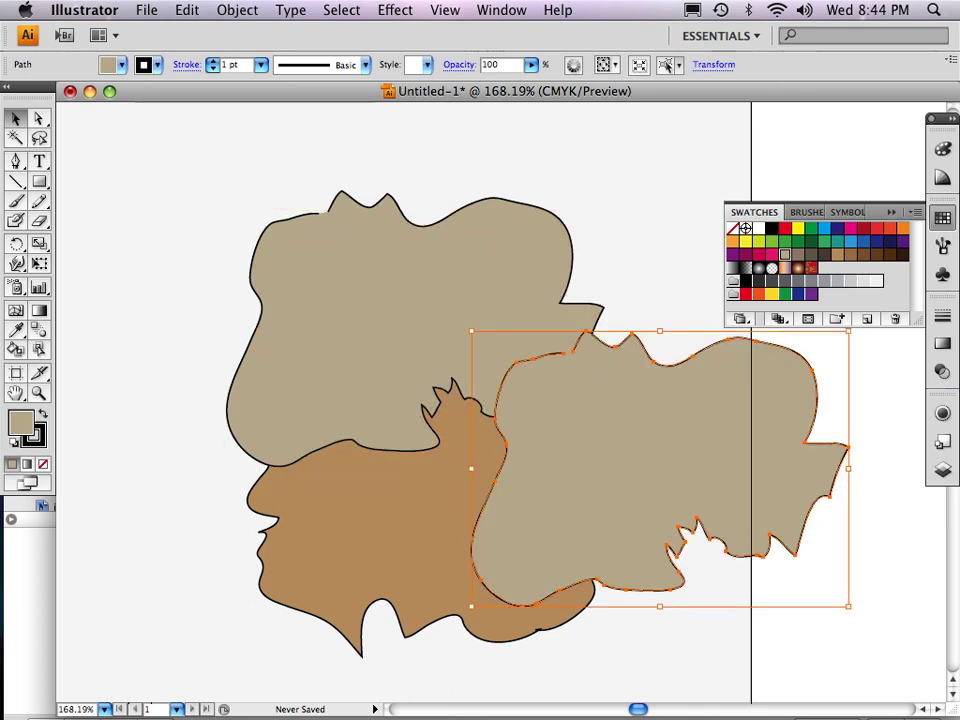
{"action": "key", "text": "super+z"}
{"action": "key", "text": "super+z"}
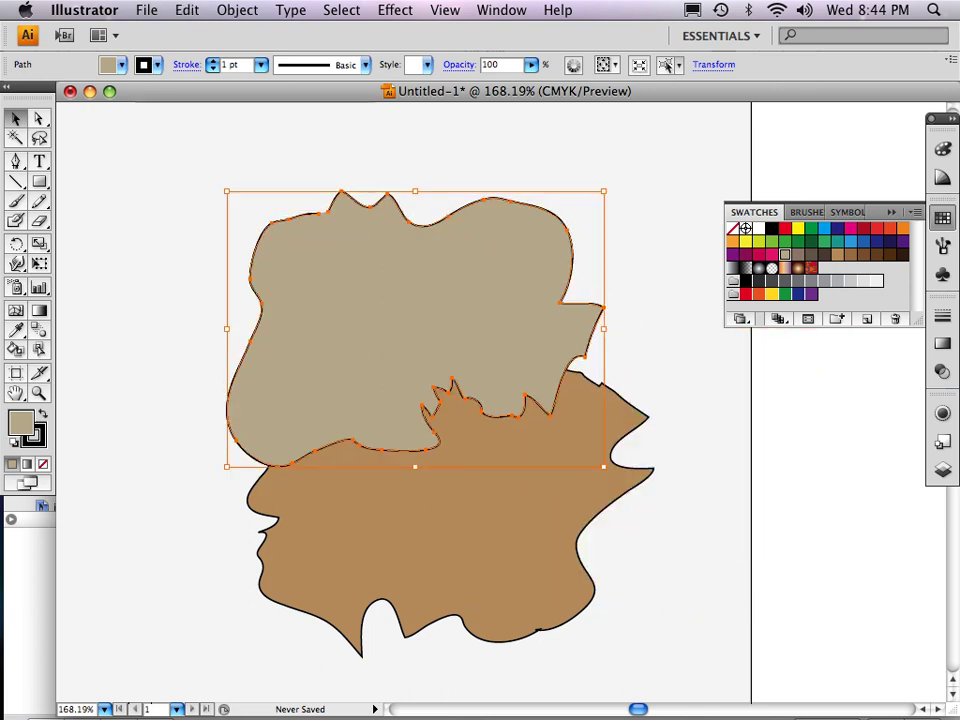
Cut the tan copy's outline with the Scissors tool at the right end of its shared border with the brown shape
{"action": "left_click", "coordinate": [672, 442]}
{"action": "left_click", "coordinate": [450, 320]}
{"action": "key", "text": "super+shift+a"}
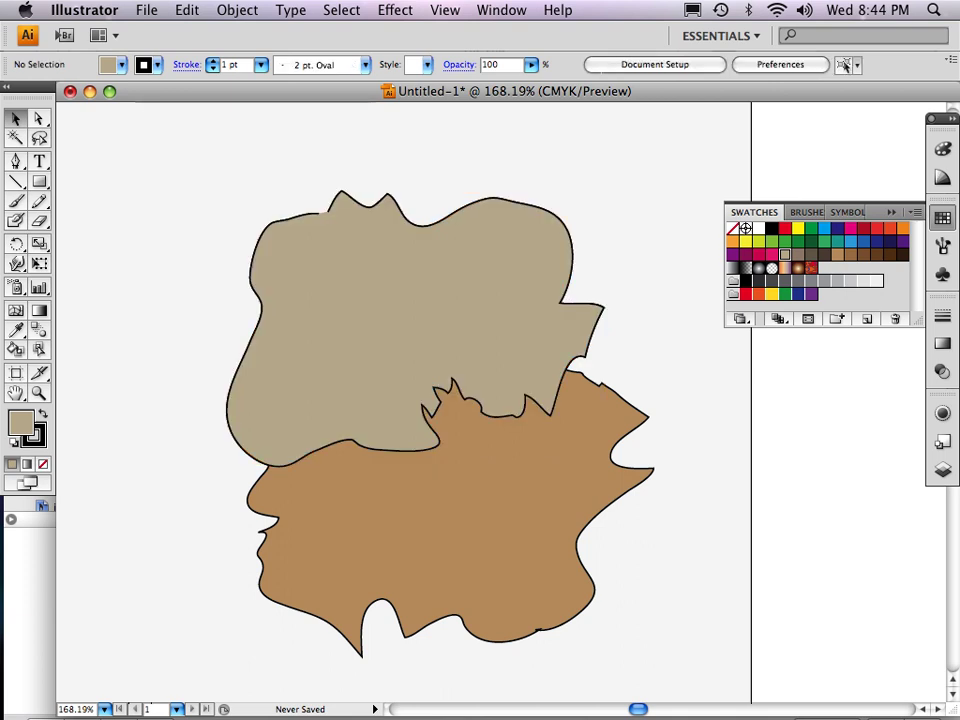
{"action": "left_click", "coordinate": [415, 320]}
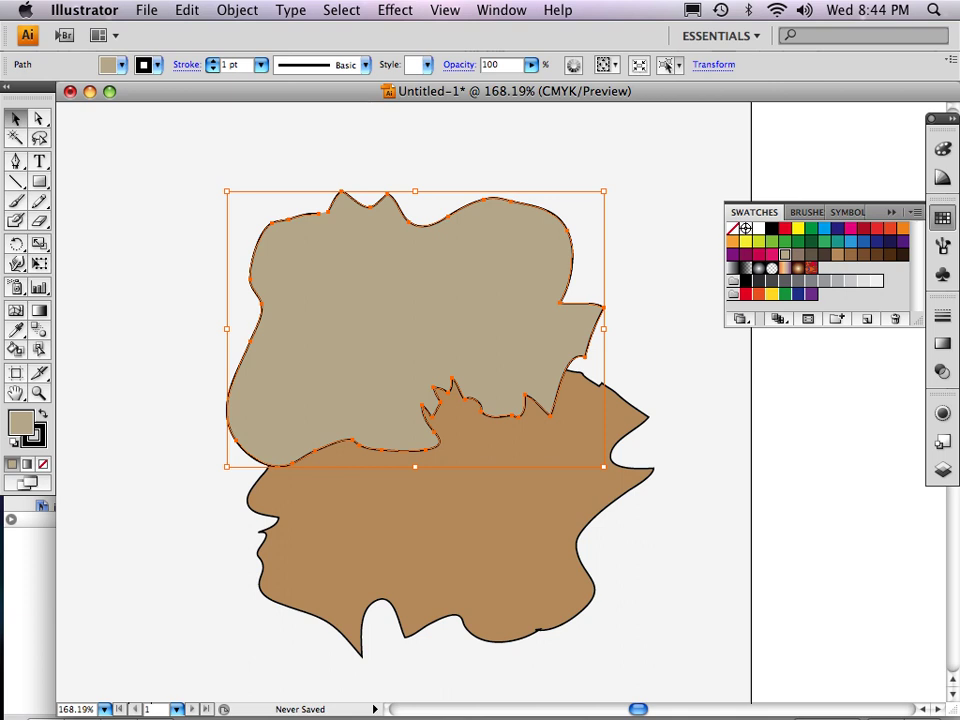
{"action": "left_click", "coordinate": [39, 221]}
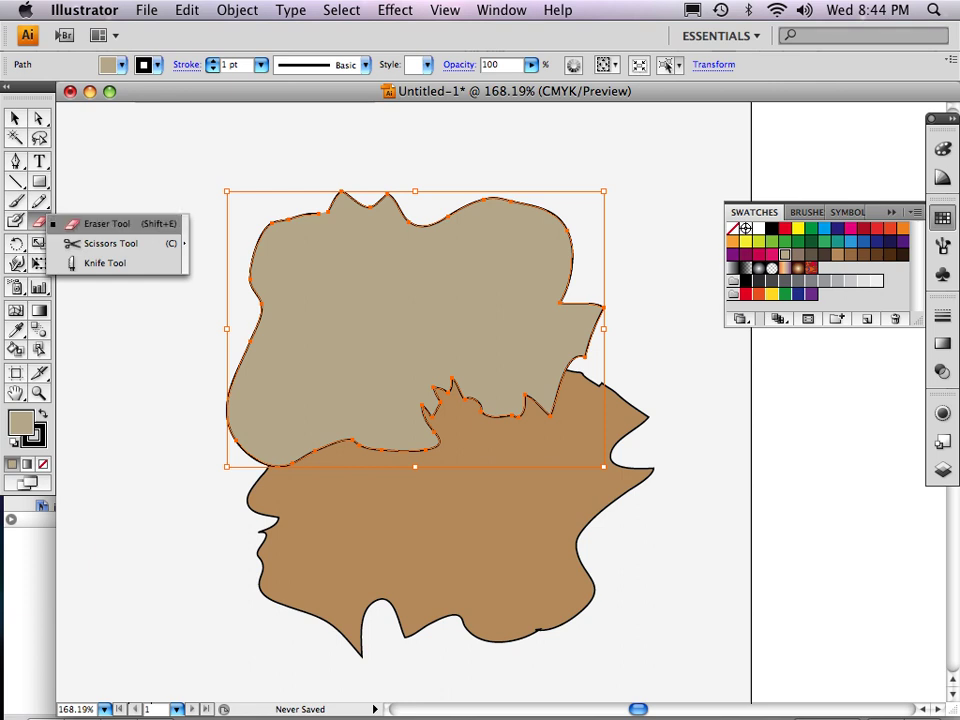
{"action": "left_click", "coordinate": [110, 243]}
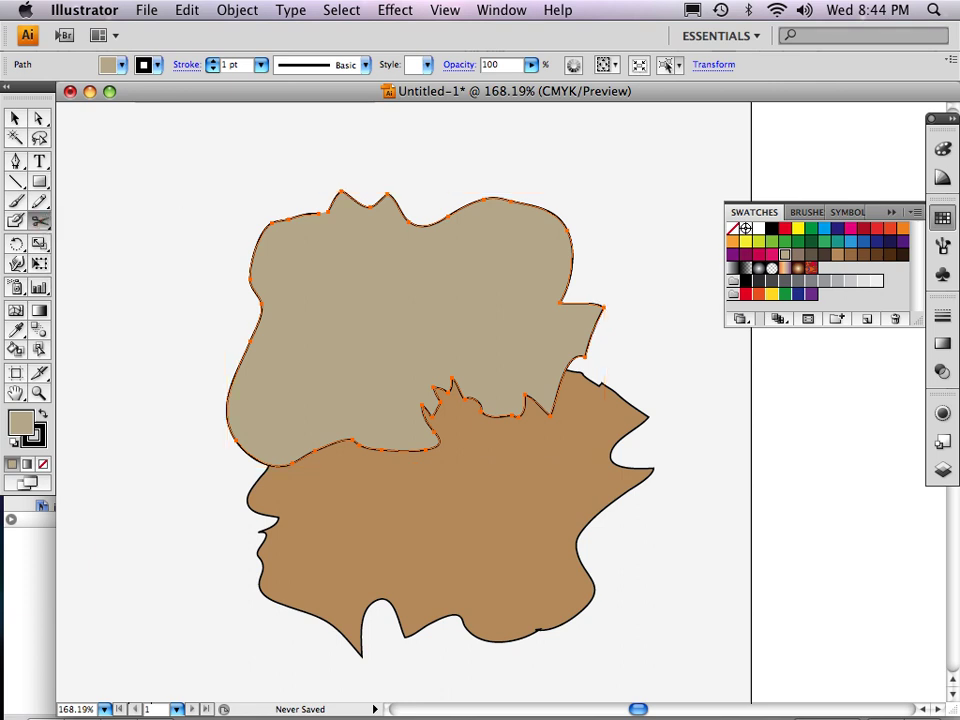
{"action": "key", "text": "z"}
{"action": "left_click_drag", "start_coordinate": [471, 386], "coordinate": [634, 506]}
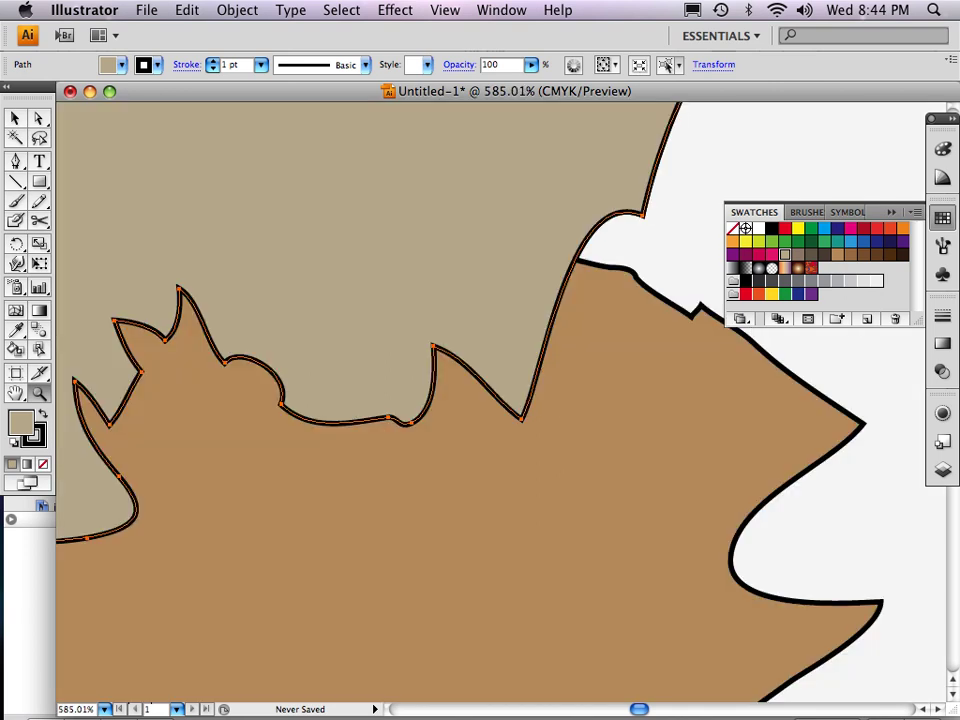
{"action": "key", "text": "c"}
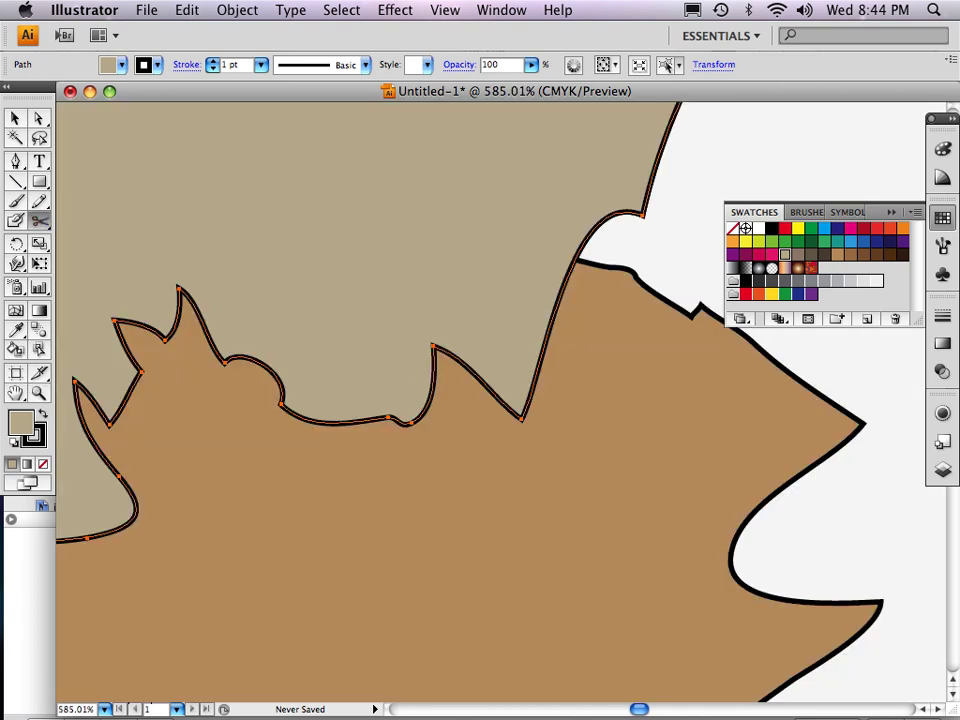
{"action": "left_click", "coordinate": [576, 260]}
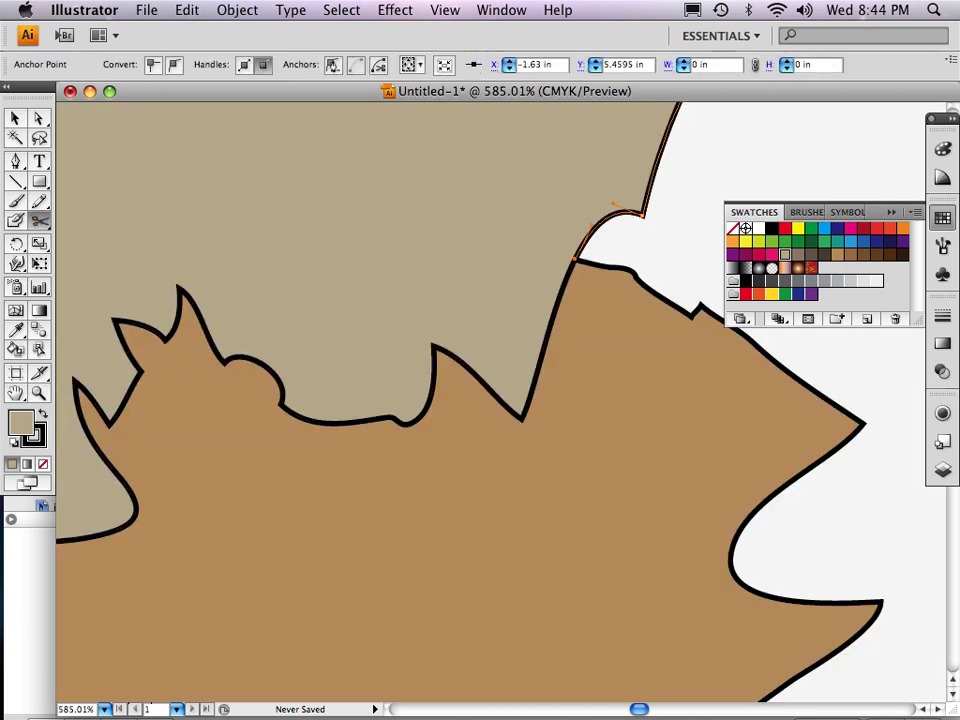
Cut the tan copy's outline with the Scissors tool at the left end of the shared border
{"action": "key", "text": "v"}
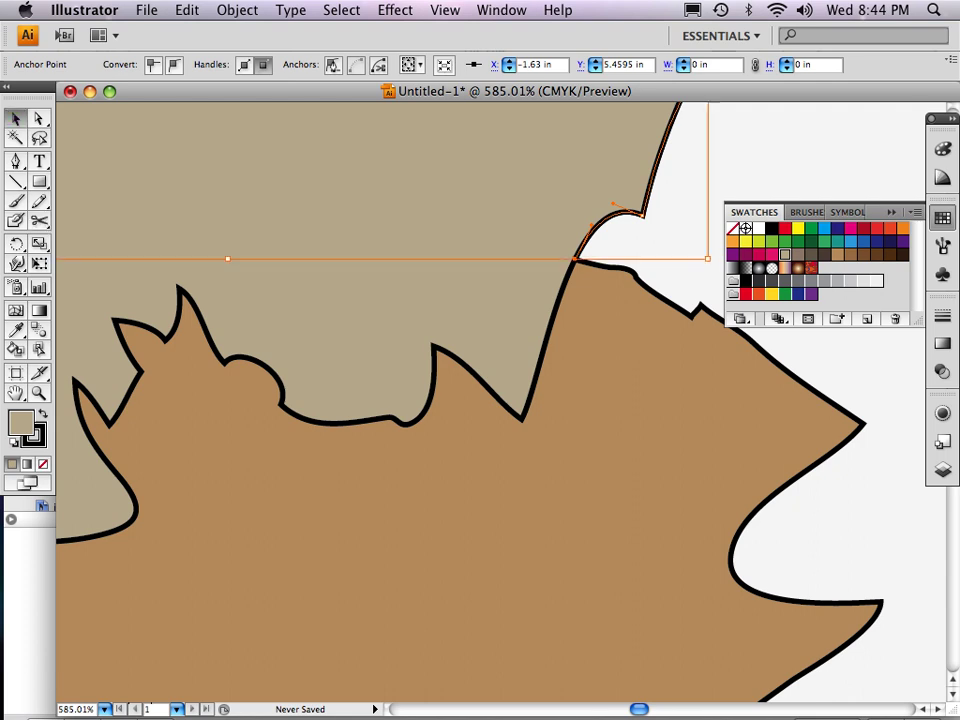
{"action": "scroll", "coordinate": [500, 400], "scroll_direction": "left", "scroll_amount": 10}
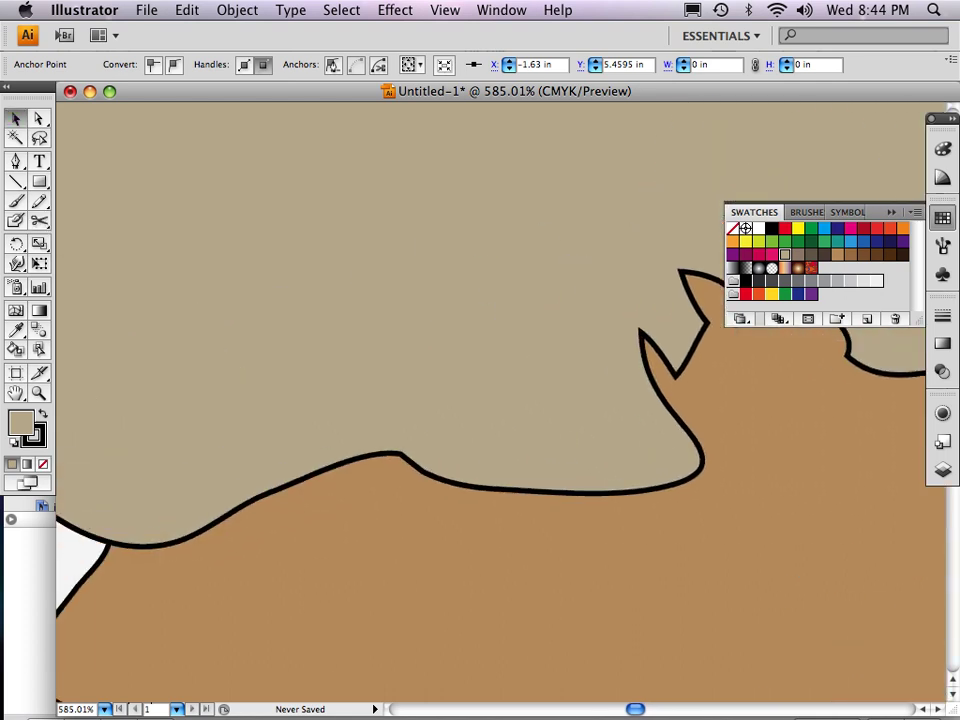
{"action": "left_click", "coordinate": [290, 420]}
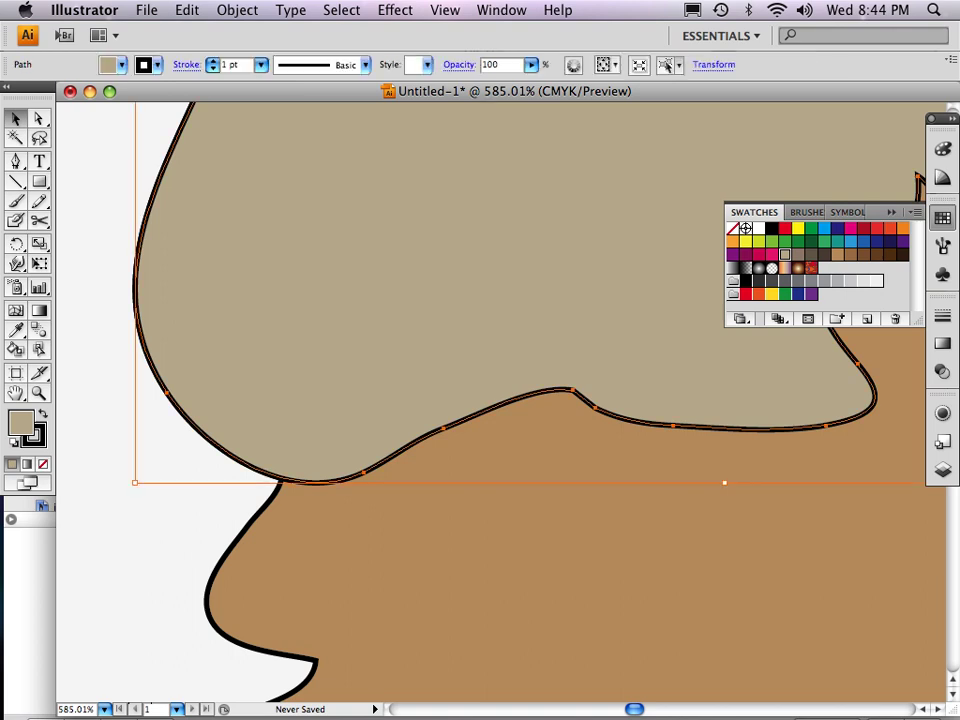
{"action": "left_click", "coordinate": [39, 221]}
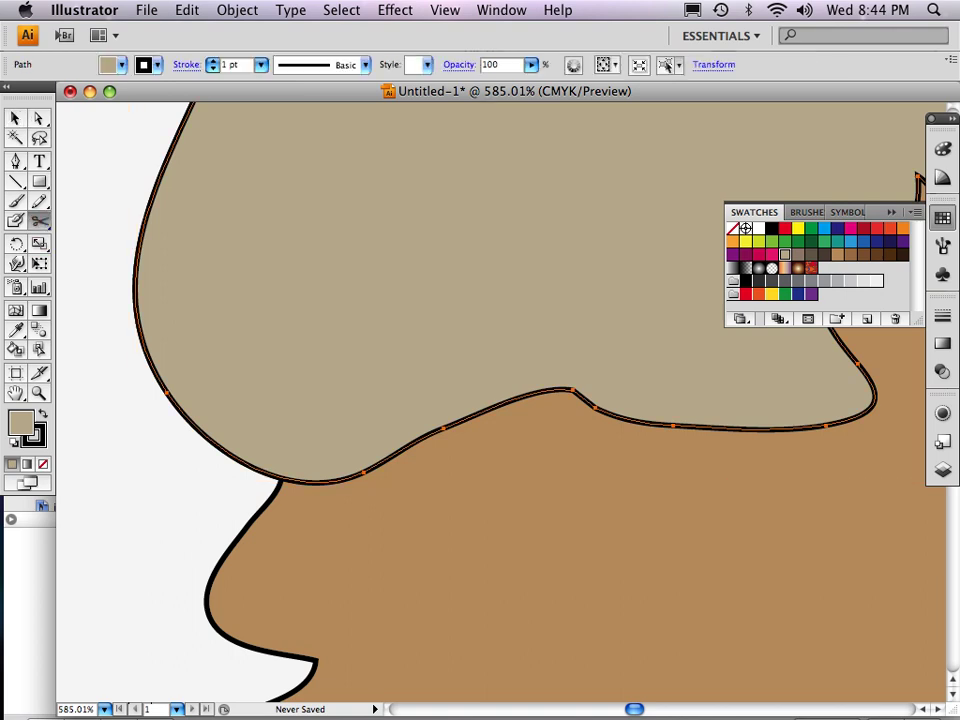
{"action": "left_click", "coordinate": [280, 481]}
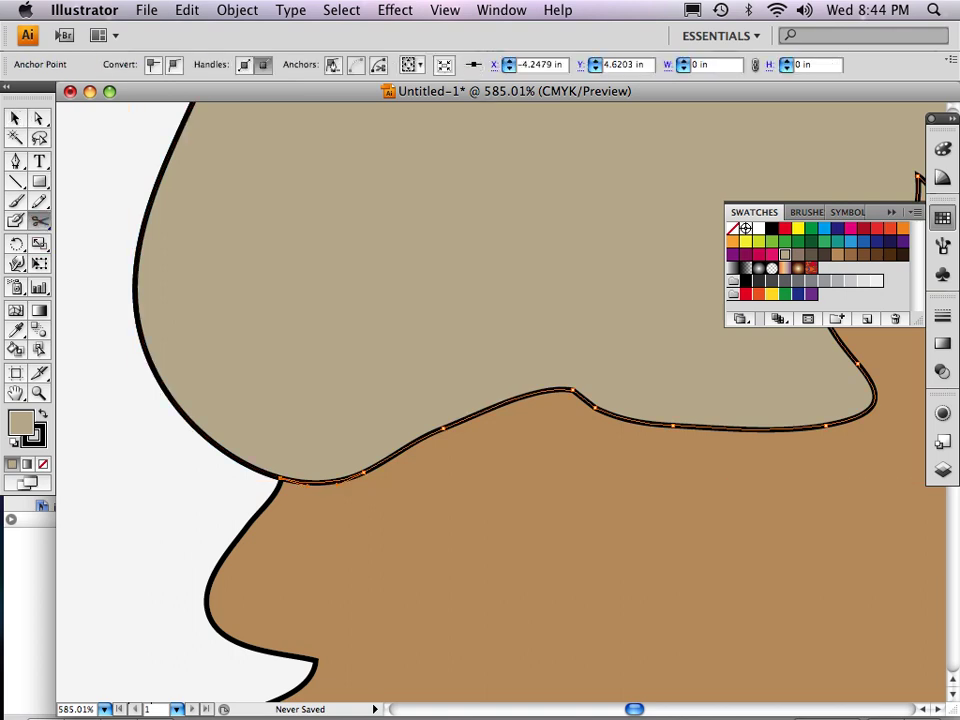
{"action": "key", "text": "v"}
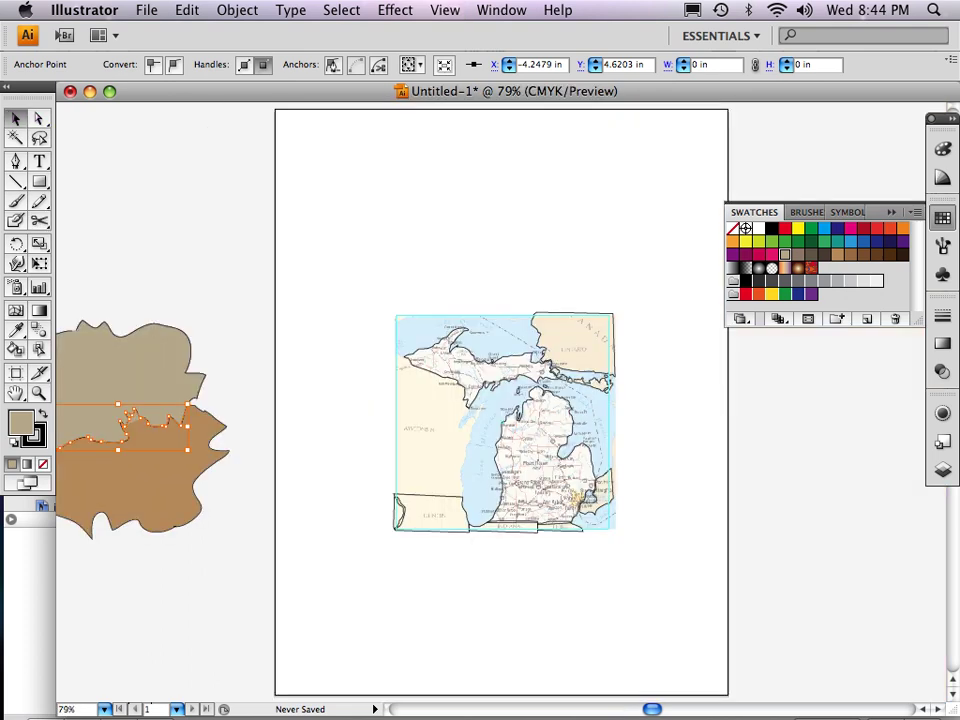
Move the cut border segment diagonally down onto the brown shape, away from the shared edge
{"action": "key", "text": "super+0"}
{"action": "left_click", "coordinate": [39, 393]}
{"action": "left_click_drag", "start_coordinate": [258, 259], "coordinate": [104, 590]}
{"action": "left_click", "coordinate": [15, 118]}
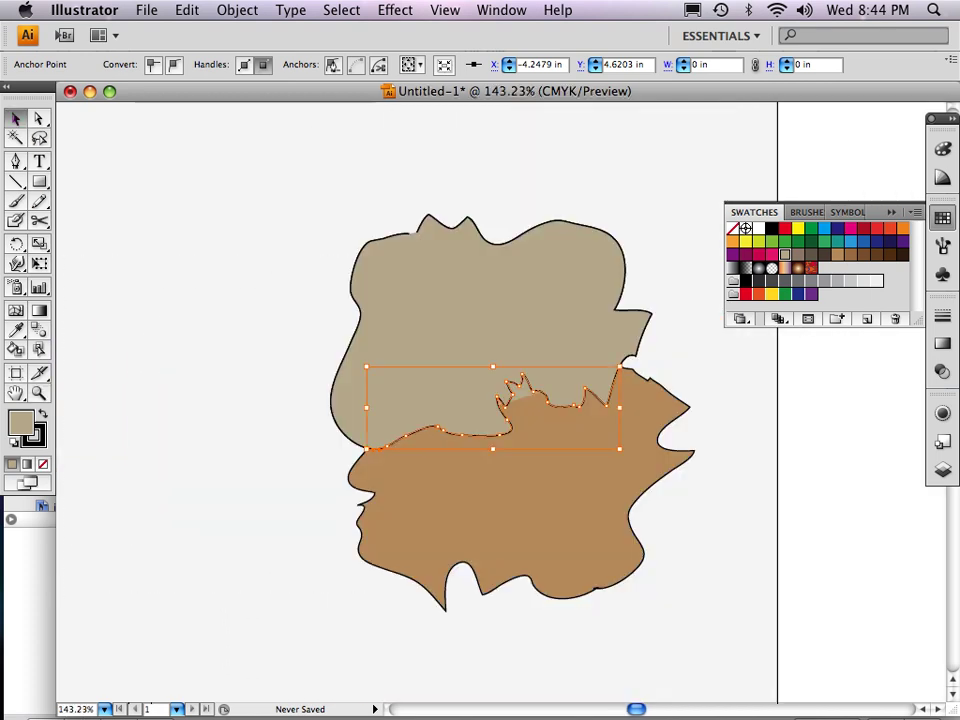
{"action": "left_click", "coordinate": [130, 180]}
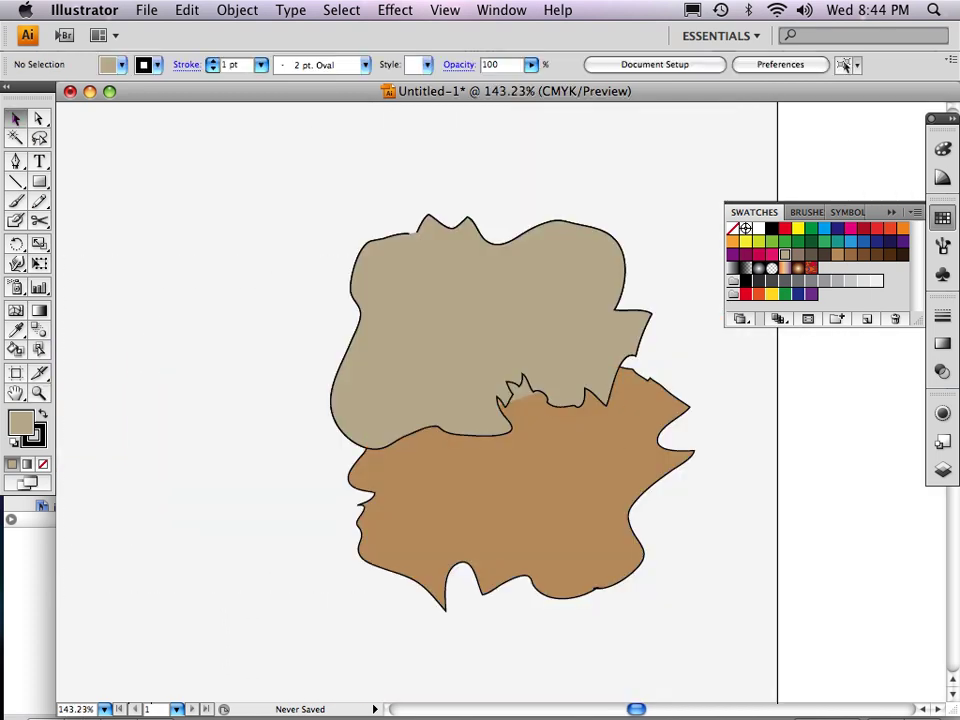
{"action": "left_click", "coordinate": [480, 435]}
{"action": "left_click_drag", "start_coordinate": [480, 435], "coordinate": [520, 509]}
{"action": "left_click_drag", "start_coordinate": [545, 402], "coordinate": [583, 473]}
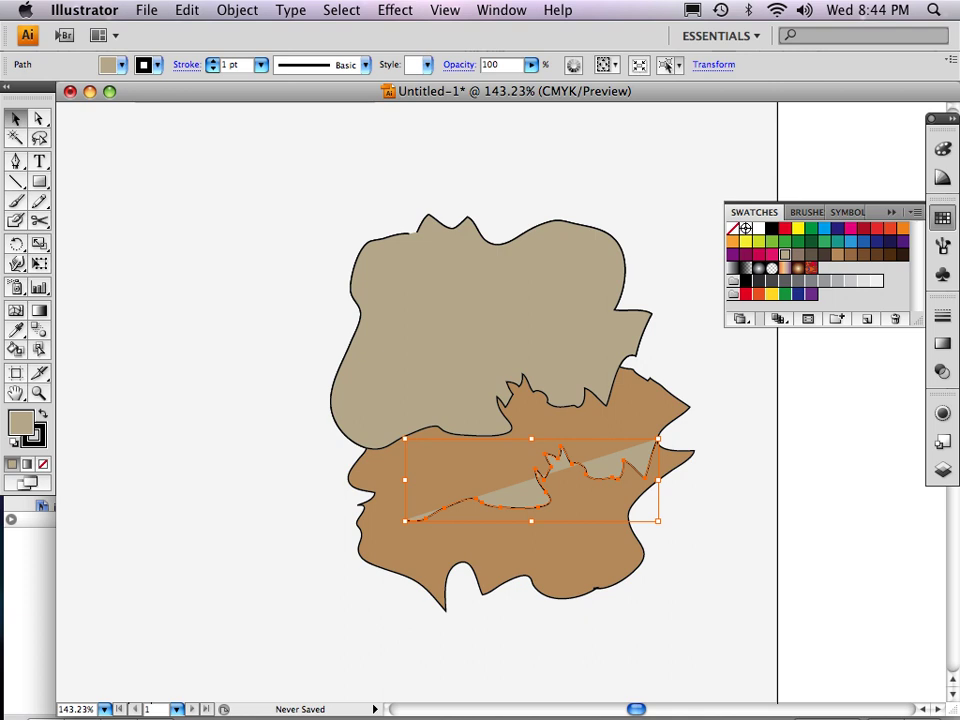
Move the original tan shape aside, and undo both this move and the border segment's move
{"action": "left_click", "coordinate": [476, 345]}
{"action": "left_click_drag", "start_coordinate": [480, 320], "coordinate": [310, 294]}
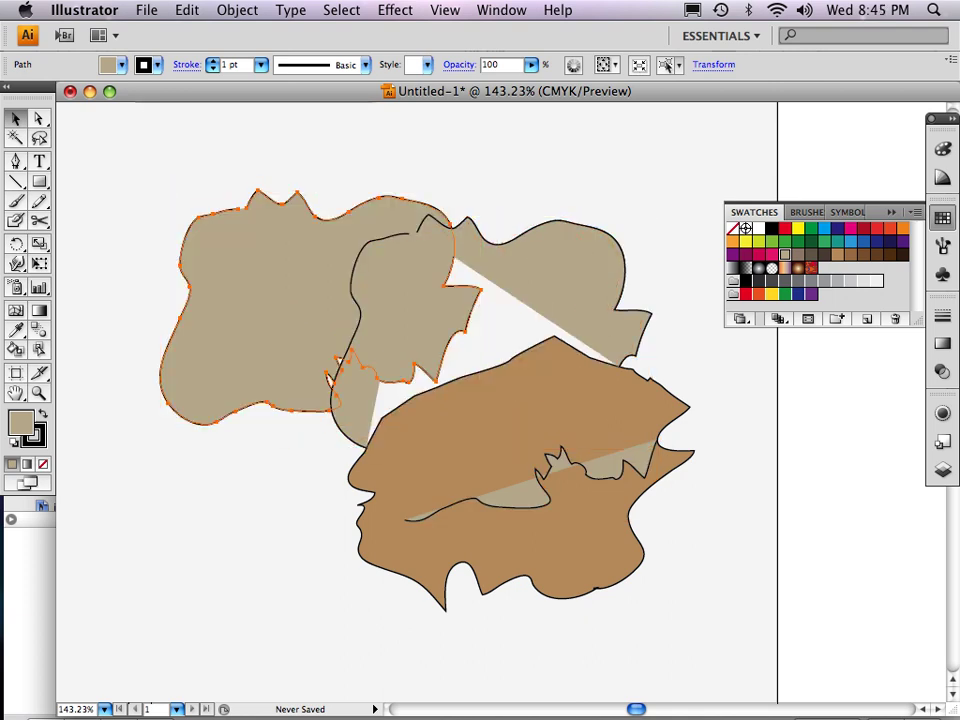
{"action": "key", "text": "super+z"}
{"action": "key", "text": "super+shift+a"}
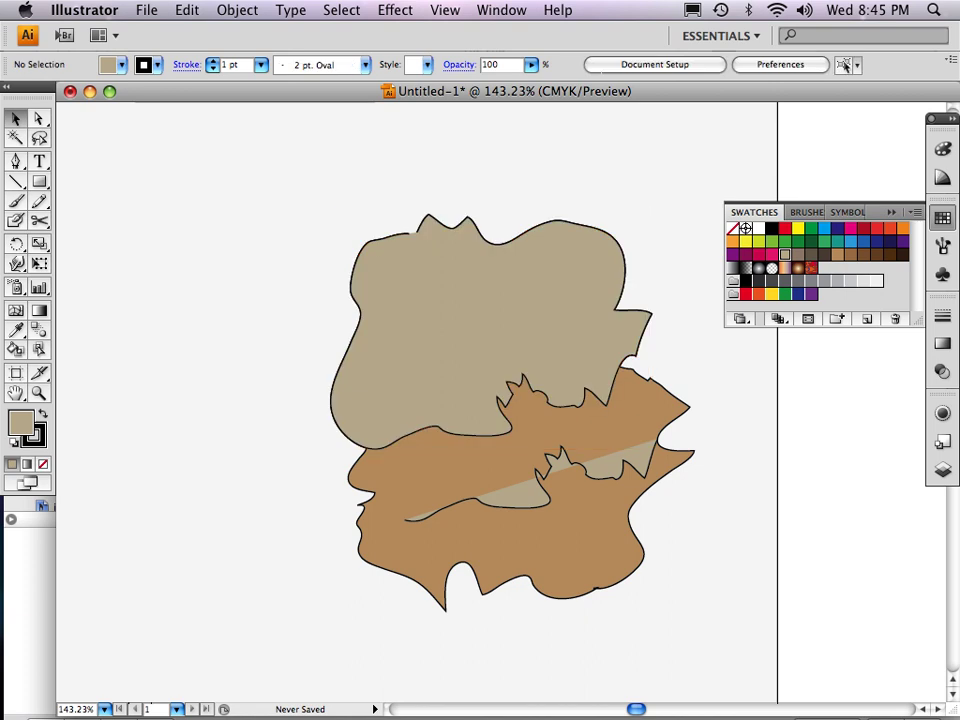
{"action": "left_click", "coordinate": [521, 496]}
{"action": "key", "text": "Delete"}
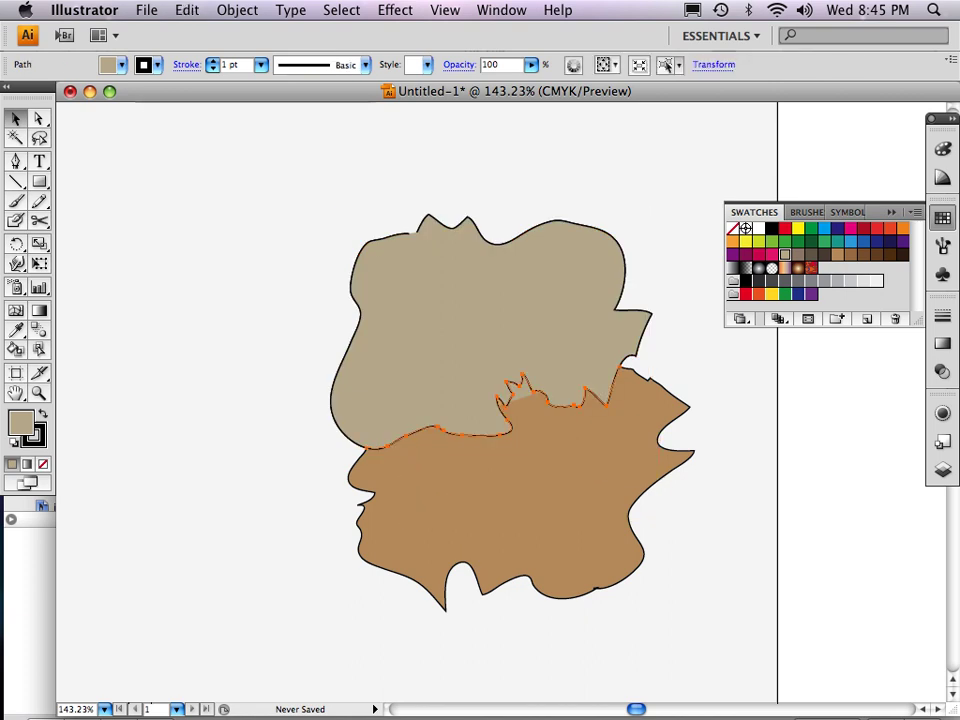
Delete the leftover upper-right and left pieces of the cut tan copy, keeping only its border segment
{"action": "left_click_drag", "start_coordinate": [575, 275], "coordinate": [593, 213]}
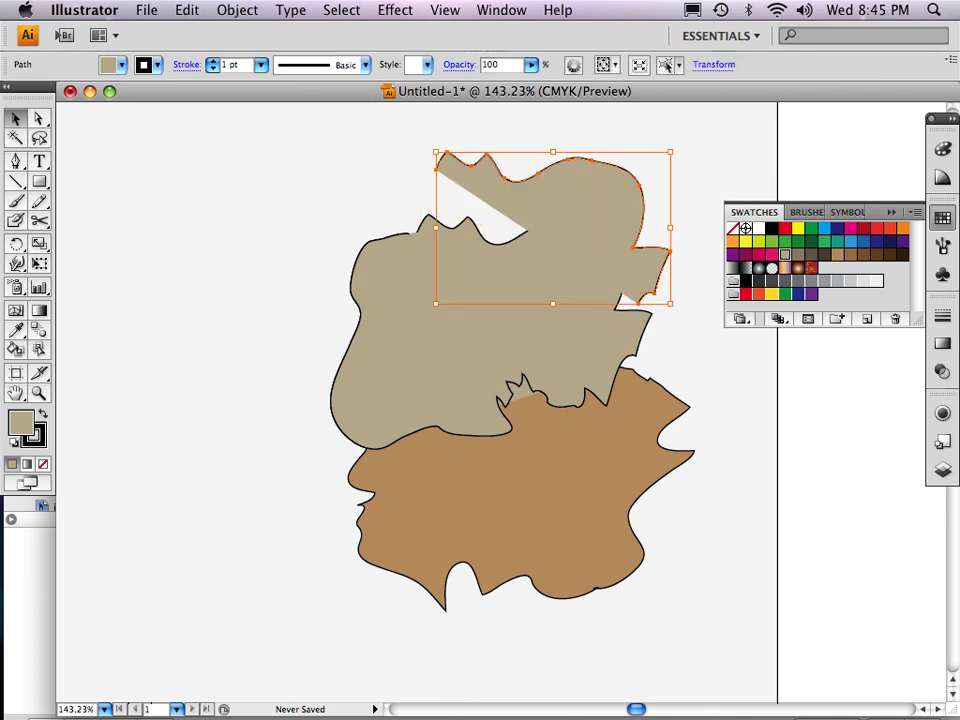
{"action": "key", "text": "Delete"}
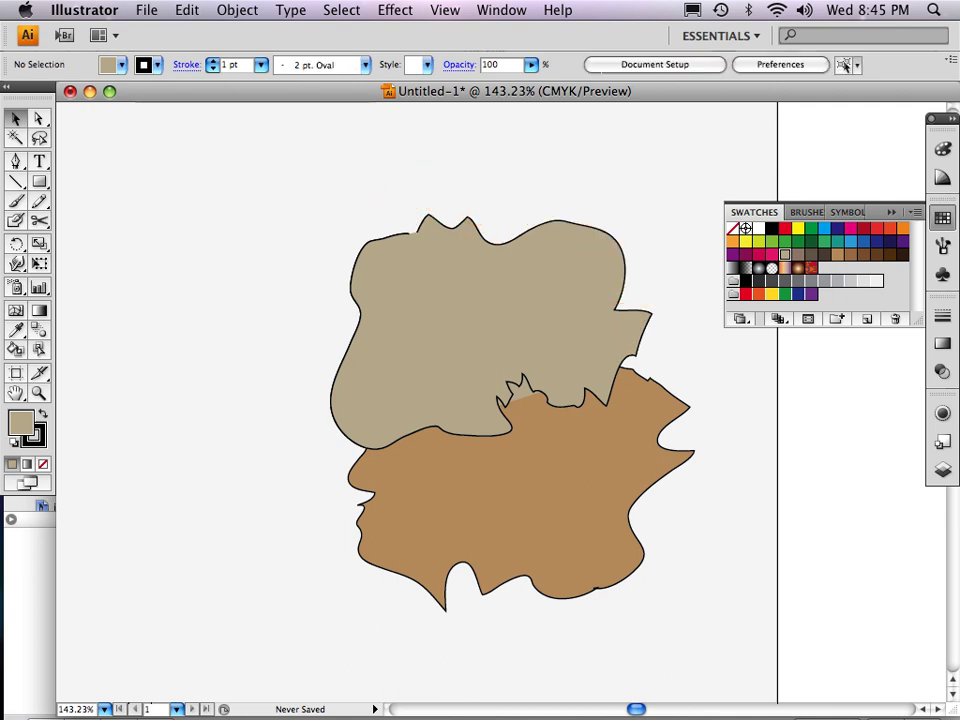
{"action": "left_click", "coordinate": [371, 335]}
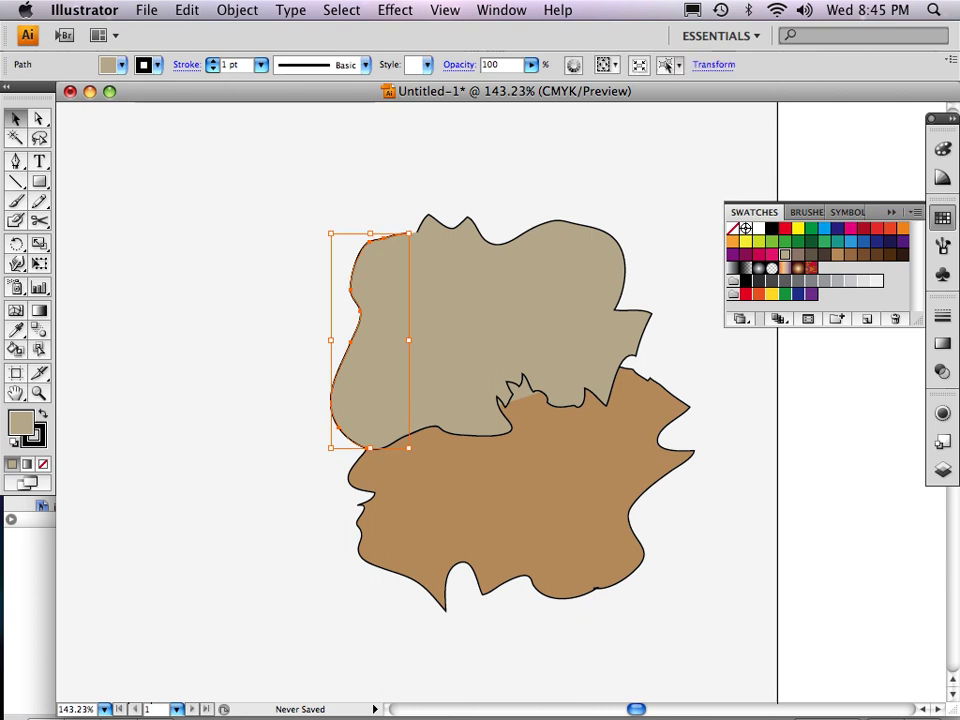
{"action": "key", "text": "Delete"}
Move the original tan shape aside to expose the border segment, undo the move and clear the selection
{"action": "left_click", "coordinate": [371, 335]}
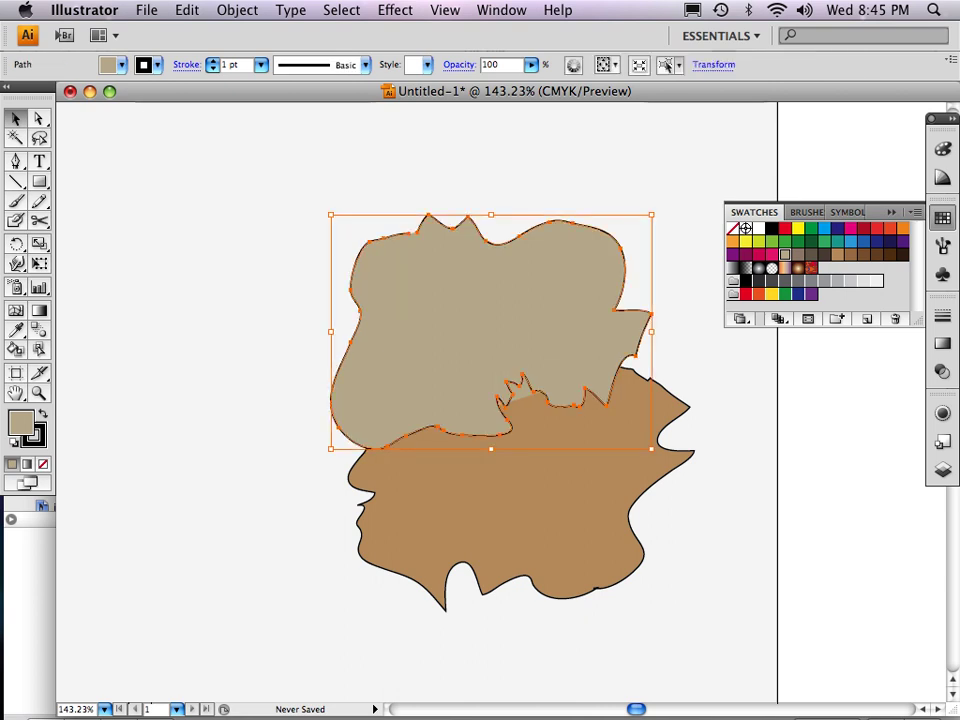
{"action": "left_click_drag", "start_coordinate": [480, 300], "coordinate": [318, 247]}
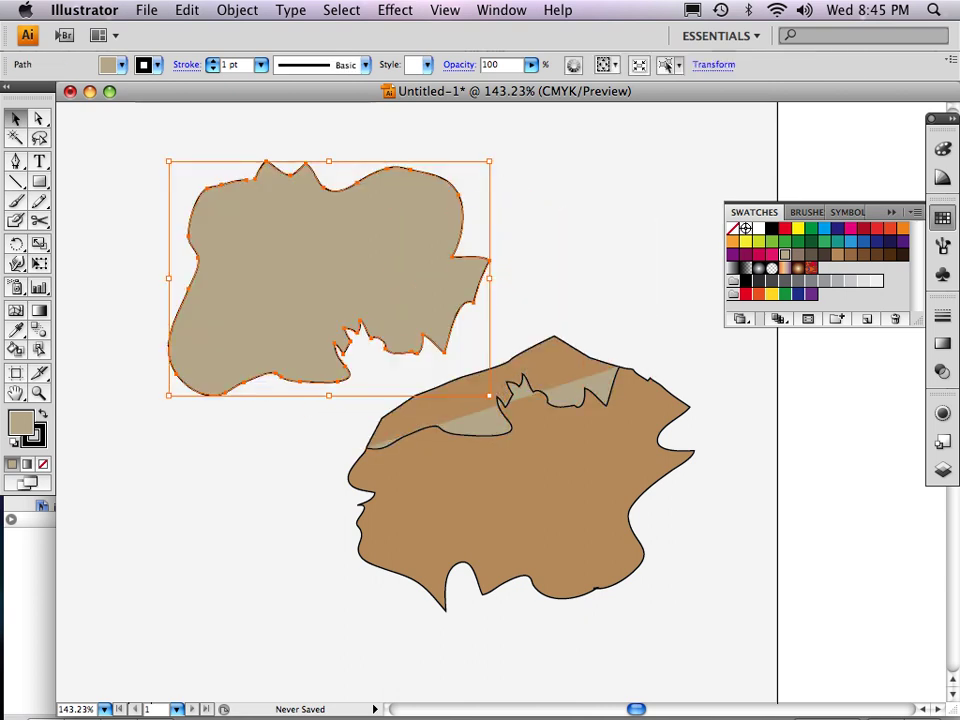
{"action": "left_click", "coordinate": [482, 424]}
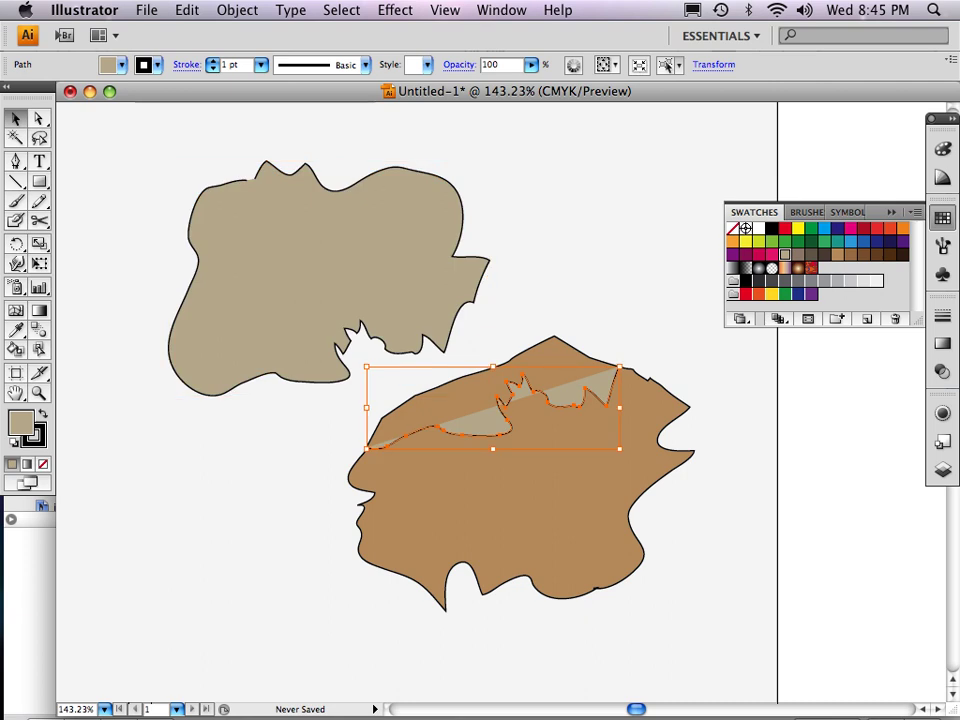
{"action": "key", "text": "super+z"}
{"action": "key", "text": "super+shift+a"}
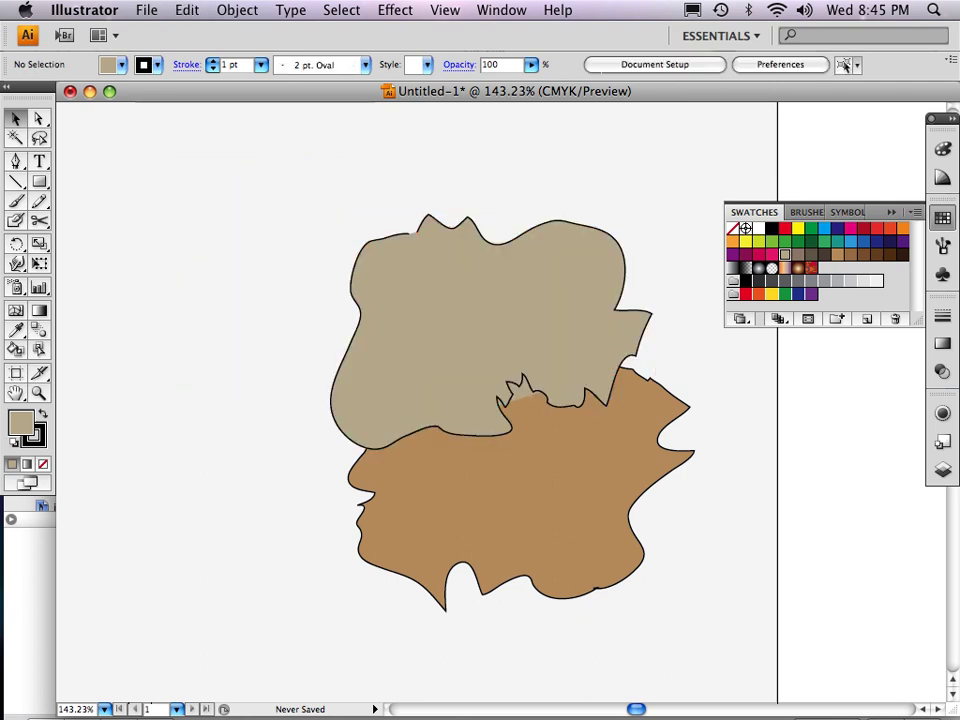
Remove the fill from the border segment between the tan and brown shapes
{"action": "left_click", "coordinate": [482, 426]}
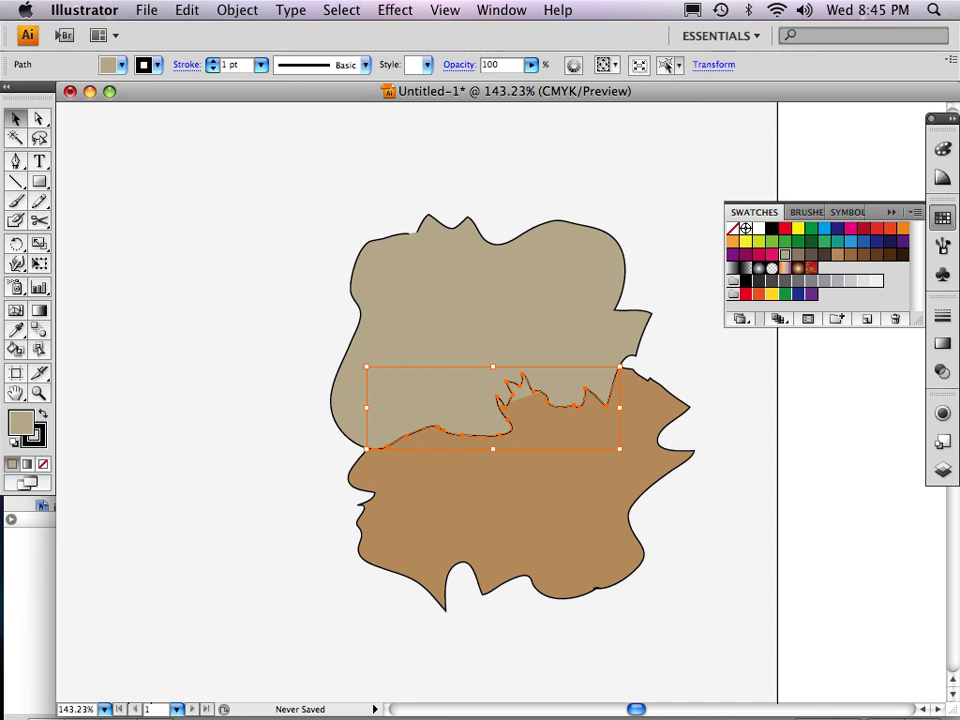
{"action": "left_click", "coordinate": [20, 422]}
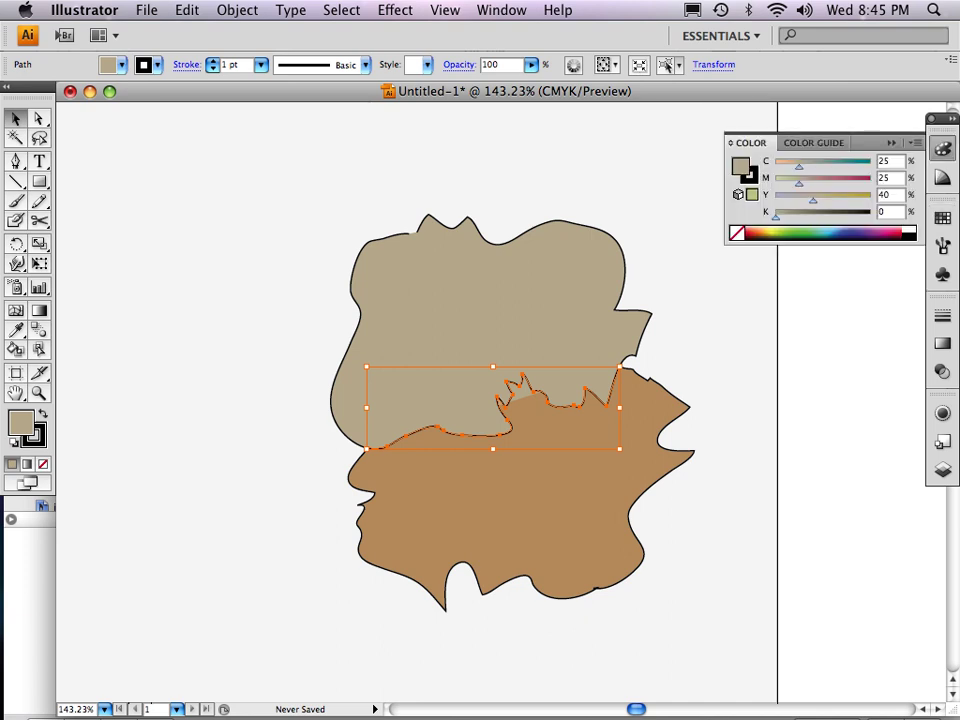
{"action": "left_click", "coordinate": [43, 464]}
Give the border segment a white 2 pt stroke and deselect it
{"action": "key", "text": "x"}
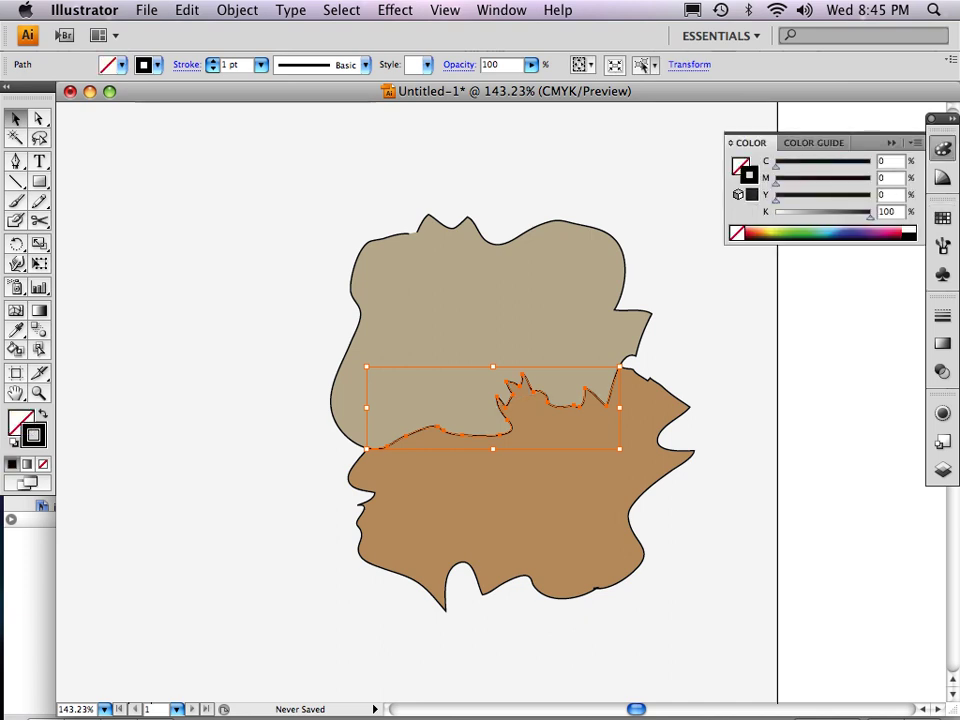
{"action": "left_click", "coordinate": [908, 229]}
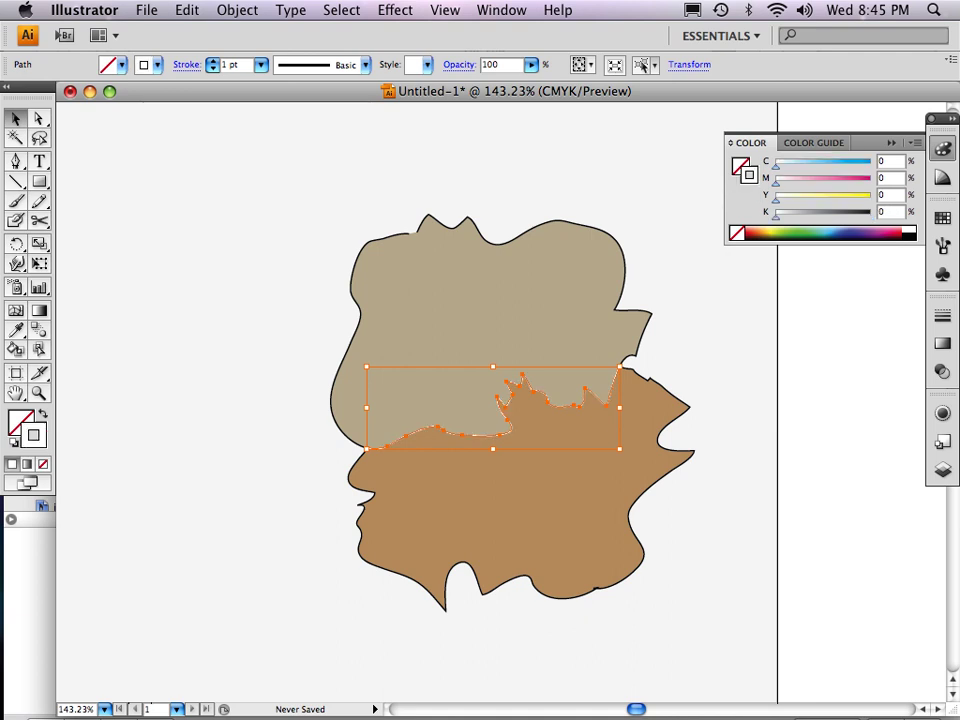
{"action": "left_click", "coordinate": [261, 64]}
{"action": "left_click", "coordinate": [246, 81]}
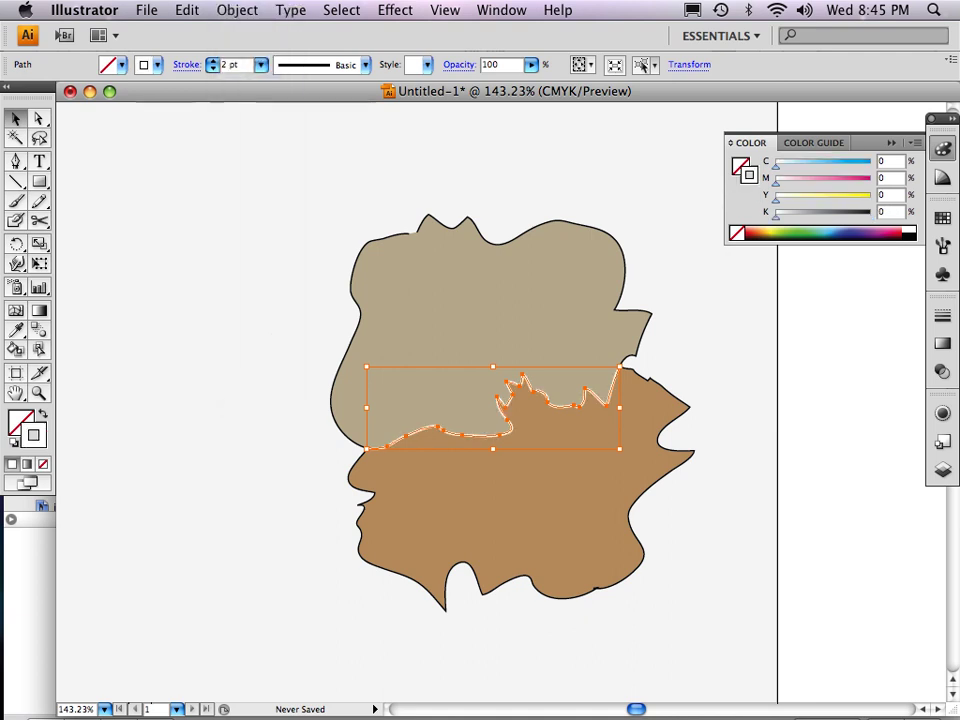
{"action": "key", "text": "super+shift+a"}
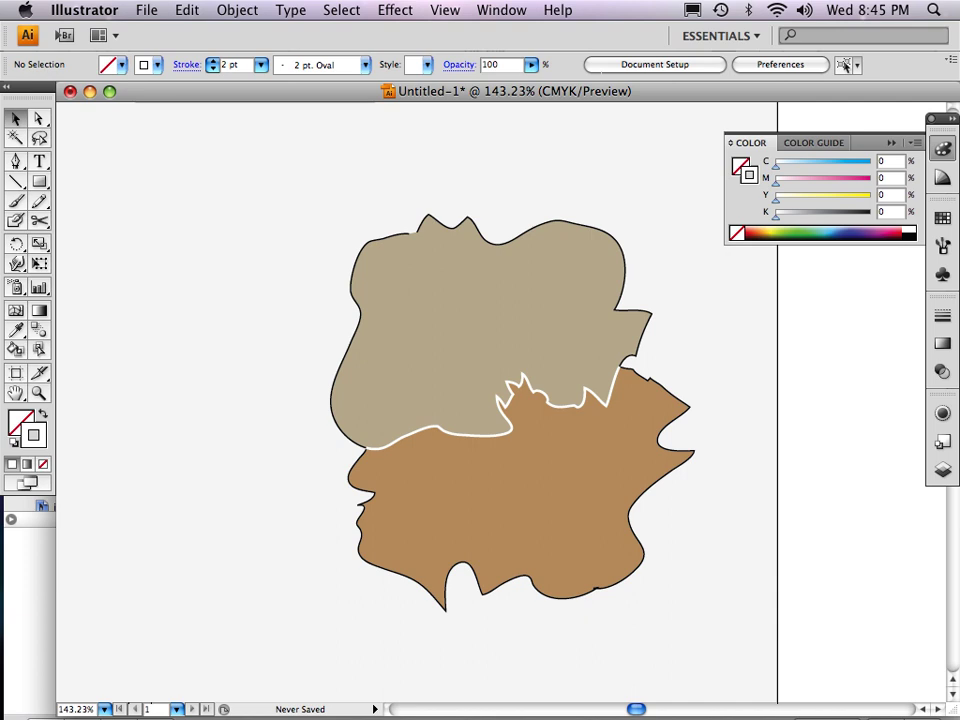
Remove the stroke from both the tan and brown shapes together, and deselect them
{"action": "left_click", "coordinate": [470, 320]}
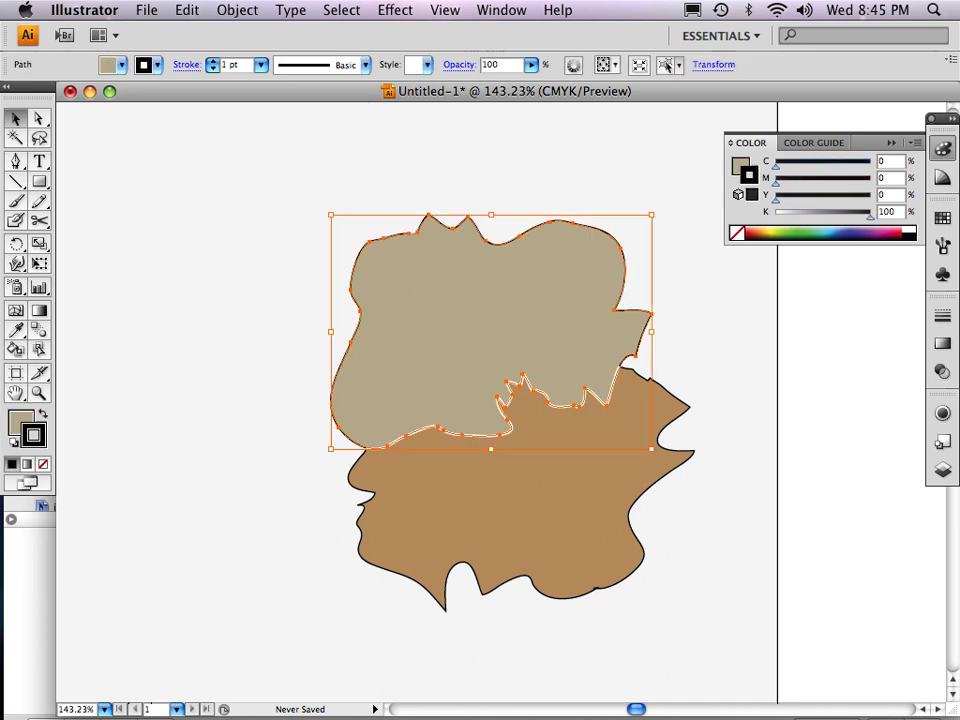
{"action": "left_click", "coordinate": [500, 500], "text": "shift"}
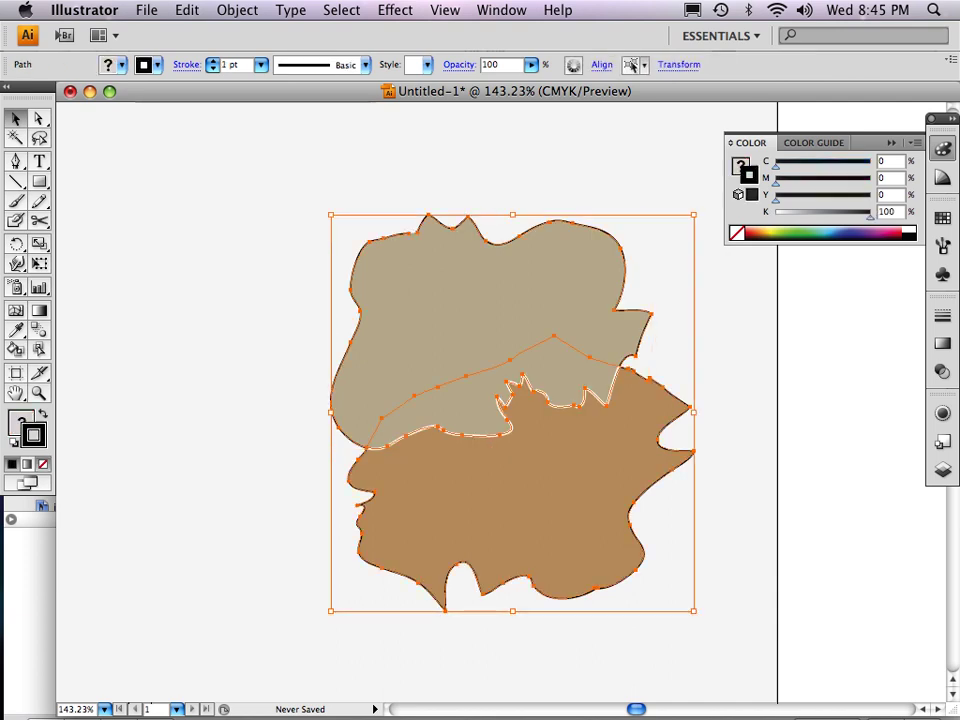
{"action": "key", "text": "slash"}
{"action": "key", "text": "super+shift+a"}
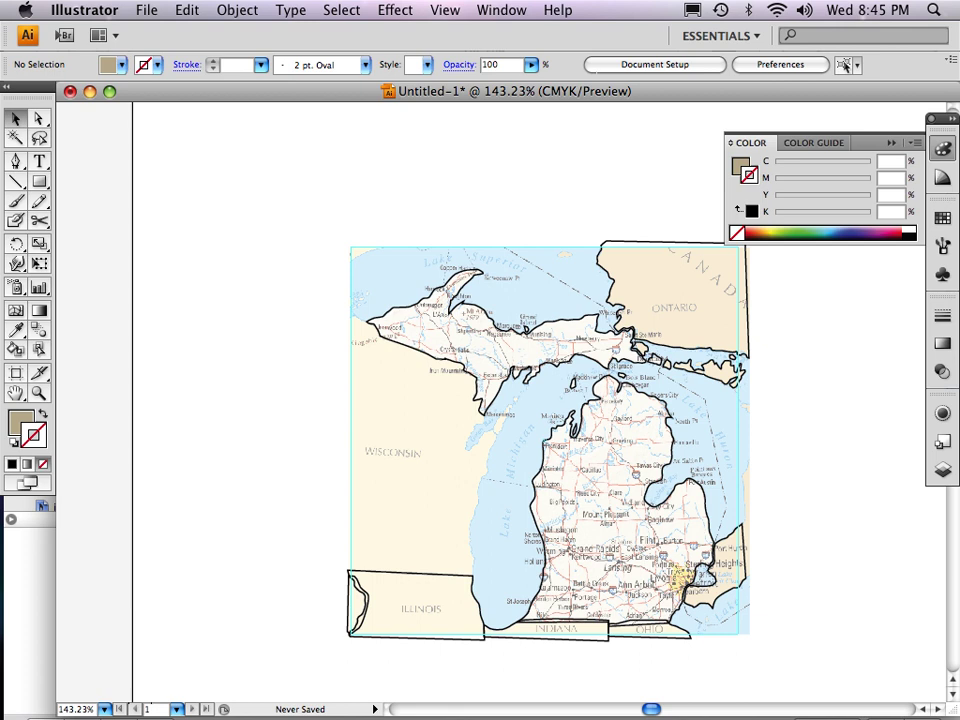
Set up the Pen tool with no fill and a solid black 1 pt stroke
{"action": "key", "text": "z"}
{"action": "left_click_drag", "start_coordinate": [318, 214], "coordinate": [617, 650]}
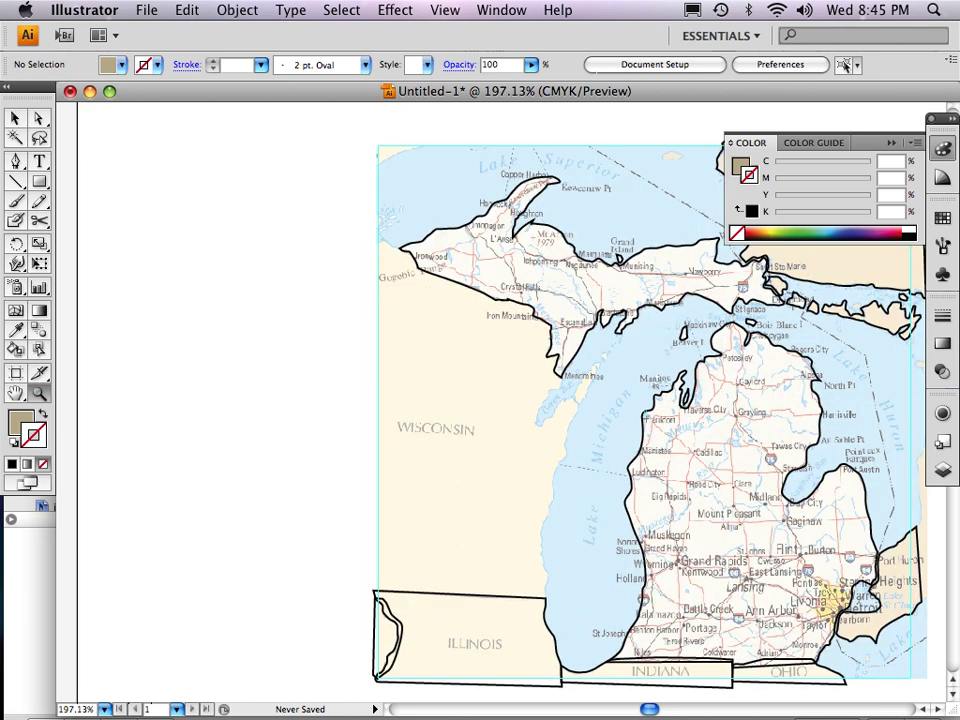
{"action": "key", "text": "p"}
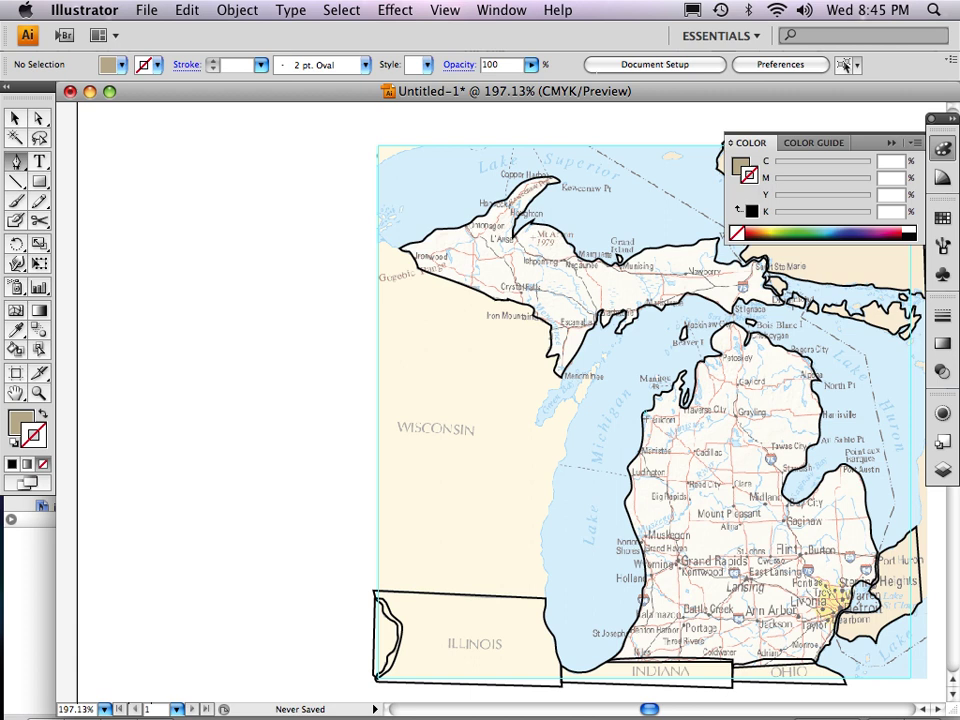
{"action": "key", "text": "slash"}
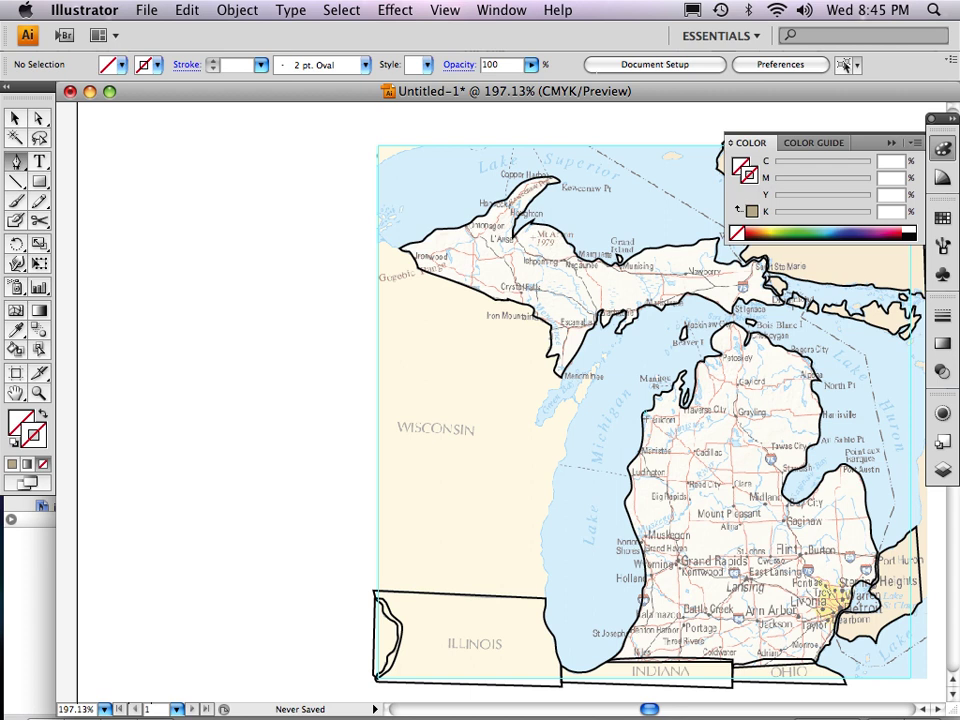
{"action": "key", "text": "x"}
{"action": "key", "text": "comma"}
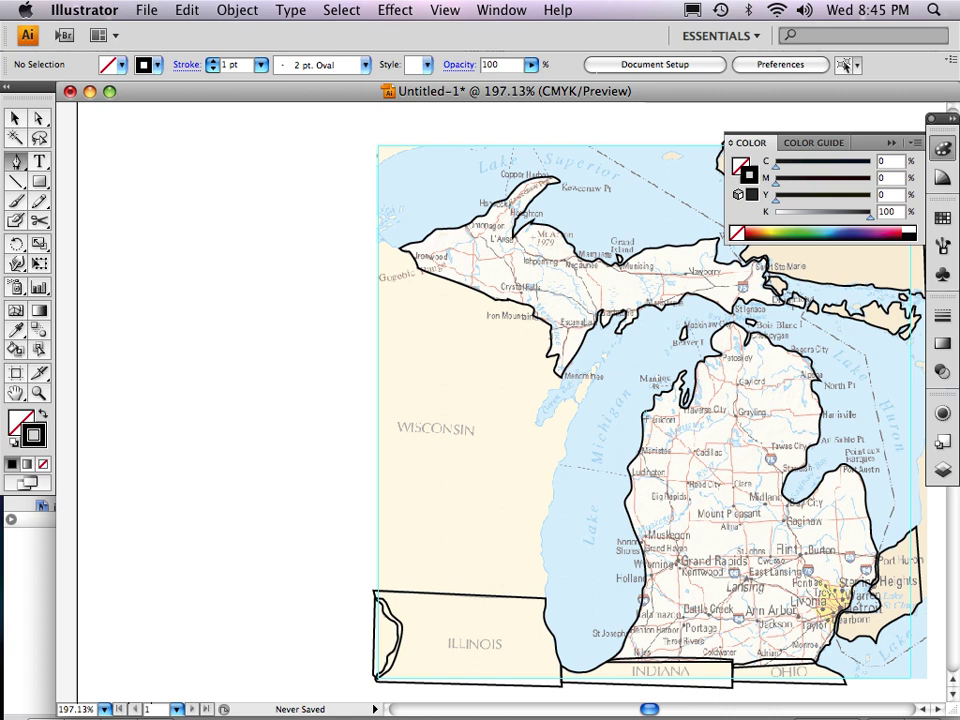
Trace Wisconsin's Lake Michigan shoreline with the Pen tool, from the Illinois border's eastern corner north to the base of the Green Bay peninsula
{"action": "key", "text": "z"}
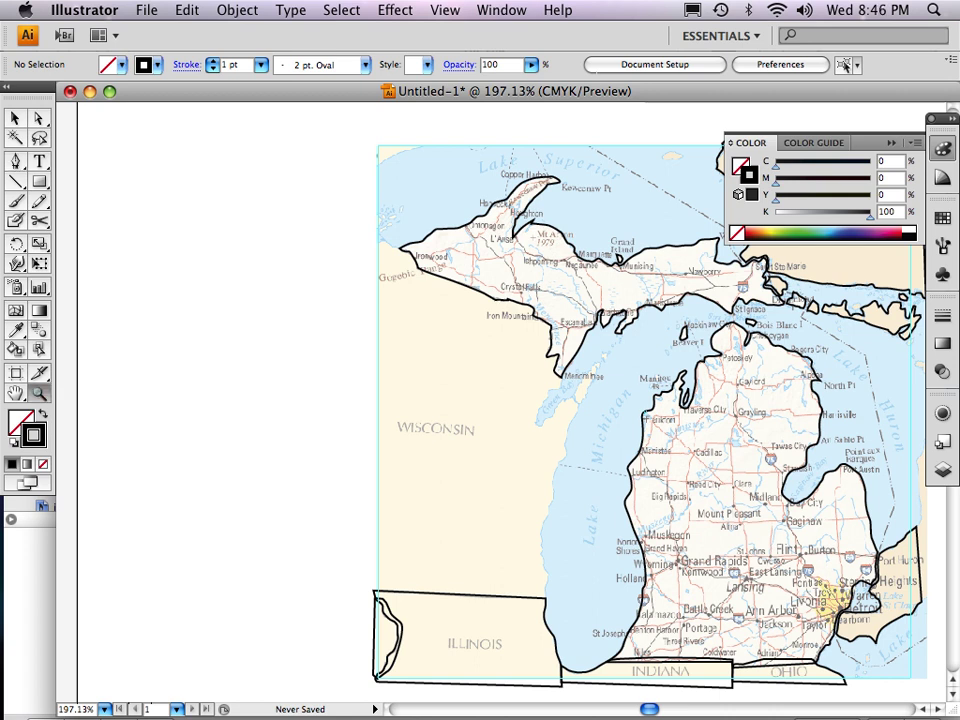
{"action": "left_click_drag", "start_coordinate": [317, 204], "coordinate": [625, 658]}
{"action": "key", "text": "p"}
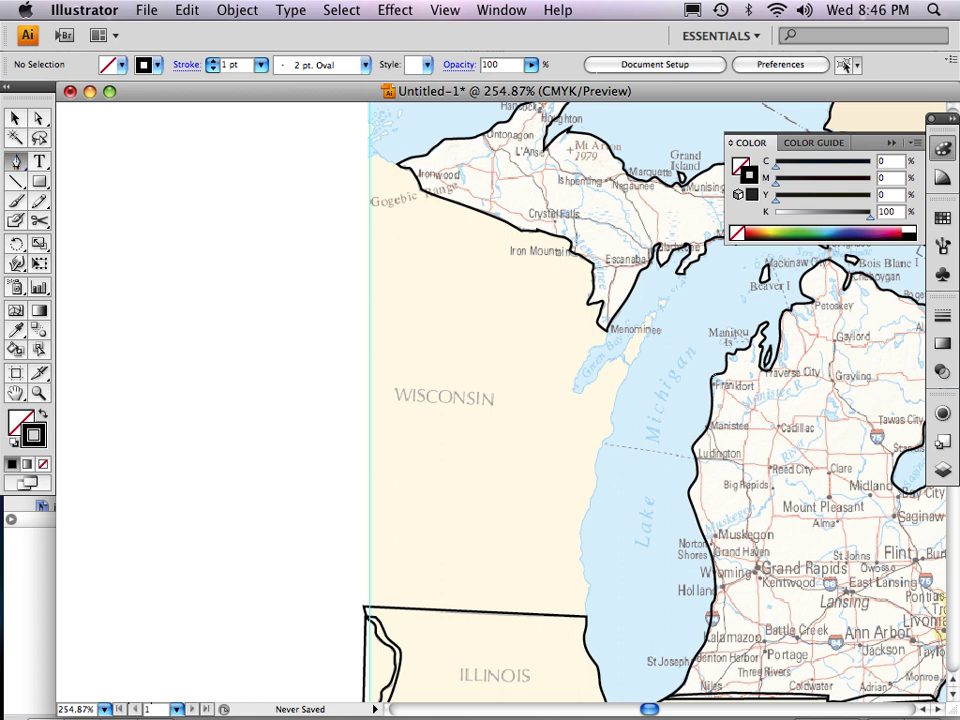
{"action": "left_click", "coordinate": [586, 616]}
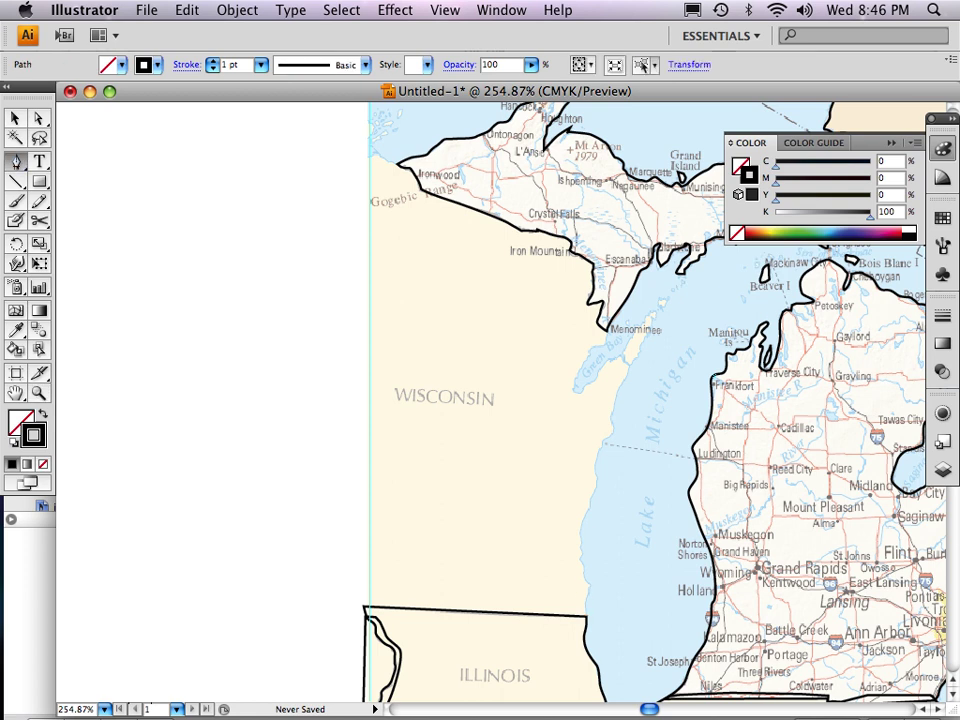
{"action": "left_click_drag", "start_coordinate": [584, 592], "coordinate": [582, 532]}
{"action": "left_click", "coordinate": [578, 511]}
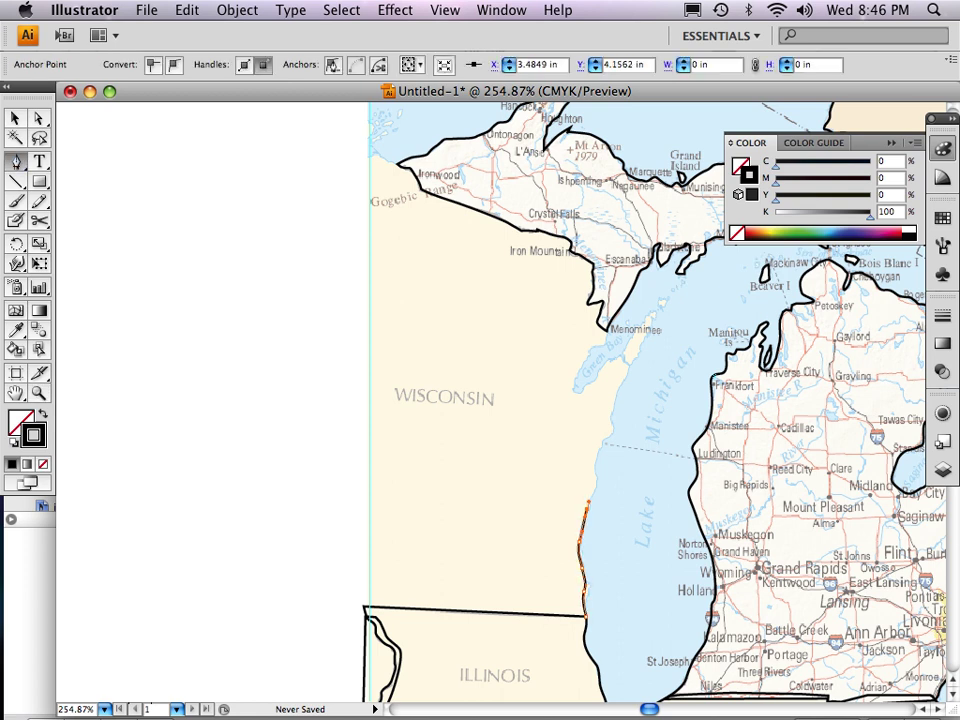
{"action": "left_click", "coordinate": [585, 485]}
{"action": "left_click", "coordinate": [592, 465]}
{"action": "left_click", "coordinate": [600, 448]}
{"action": "left_click", "coordinate": [606, 432]}
{"action": "left_click", "coordinate": [613, 409]}
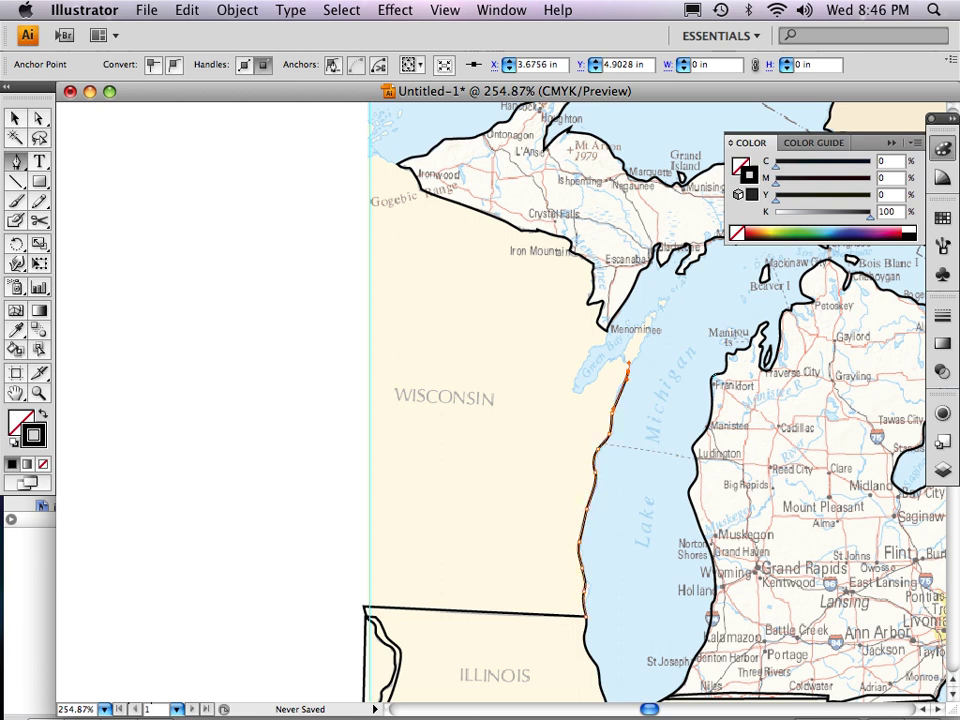
{"action": "left_click", "coordinate": [629, 364]}
Continue the Wisconsin path around the peninsula's tip and down the eastern shore of Green Bay to its southern end
{"action": "left_click", "coordinate": [641, 344]}
{"action": "left_click", "coordinate": [650, 320]}
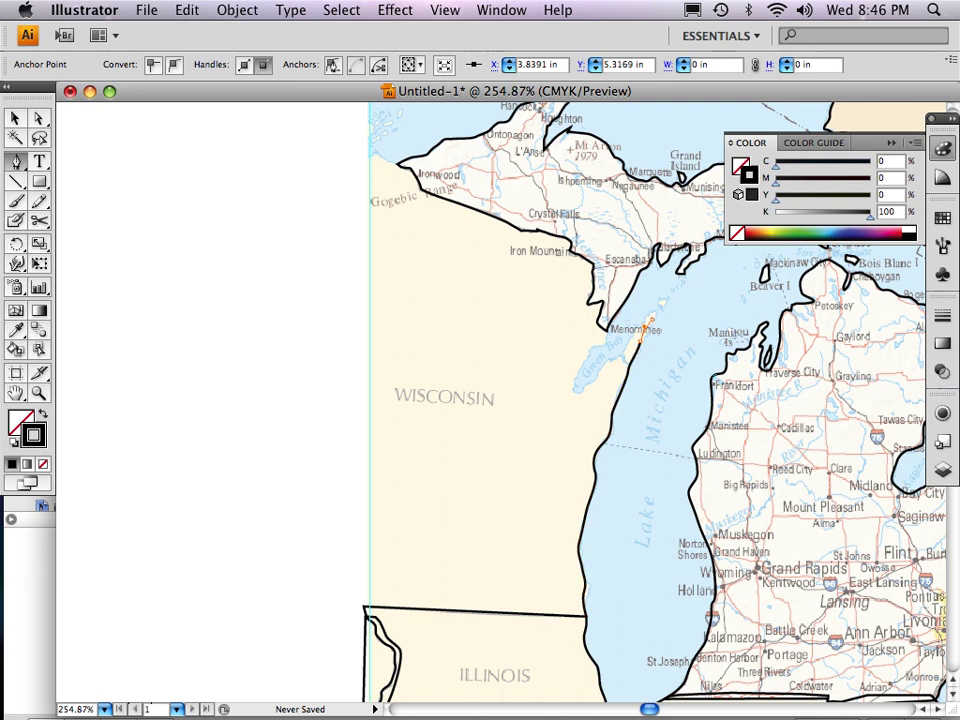
{"action": "left_click", "coordinate": [654, 307]}
{"action": "left_click", "coordinate": [637, 331]}
{"action": "left_click", "coordinate": [625, 345]}
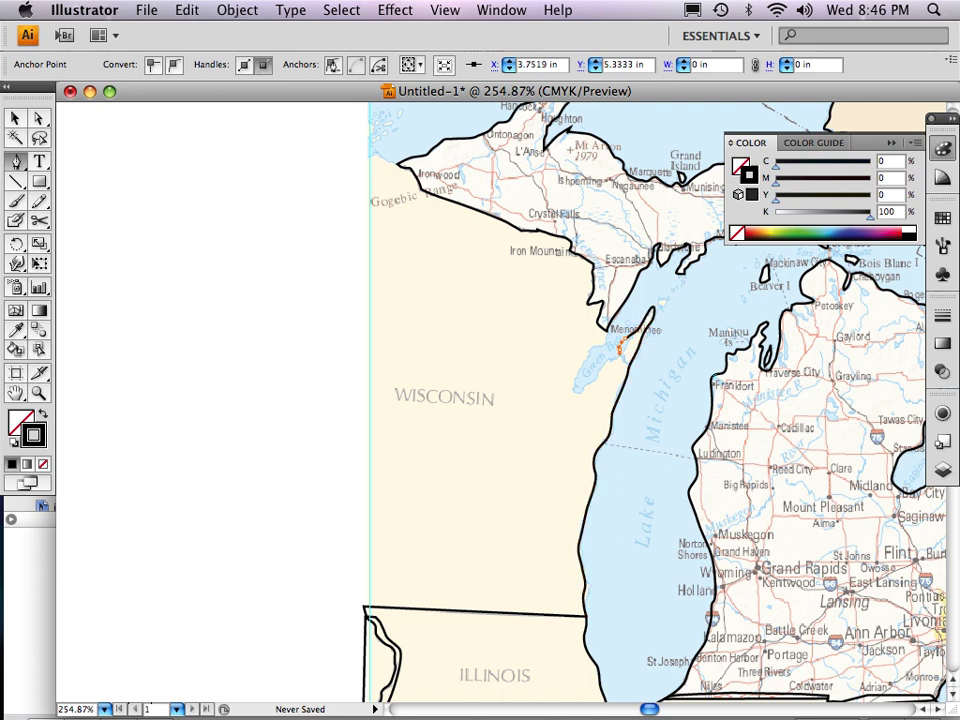
{"action": "left_click", "coordinate": [618, 348]}
{"action": "left_click", "coordinate": [614, 358]}
{"action": "left_click", "coordinate": [595, 376]}
{"action": "left_click", "coordinate": [590, 382]}
{"action": "left_click", "coordinate": [578, 392]}
Continue the Wisconsin path up Green Bay's western shore to meet the Michigan outline near Menominee
{"action": "left_click", "coordinate": [574, 390]}
{"action": "left_click", "coordinate": [580, 369]}
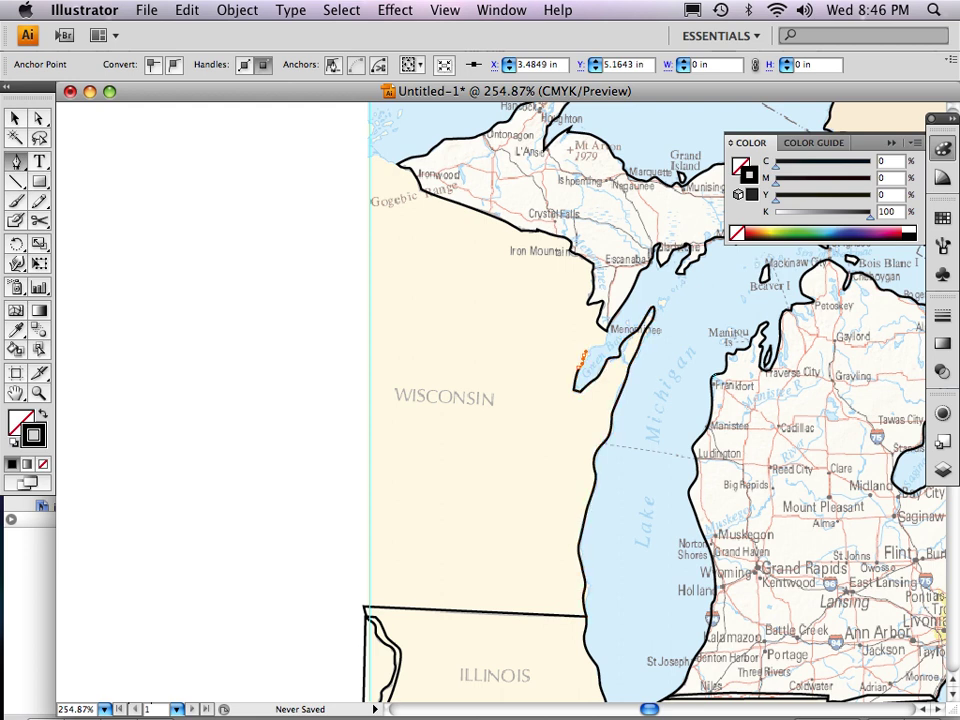
{"action": "left_click", "coordinate": [585, 357]}
{"action": "left_click", "coordinate": [592, 346]}
{"action": "left_click", "coordinate": [597, 341]}
{"action": "left_click", "coordinate": [600, 338]}
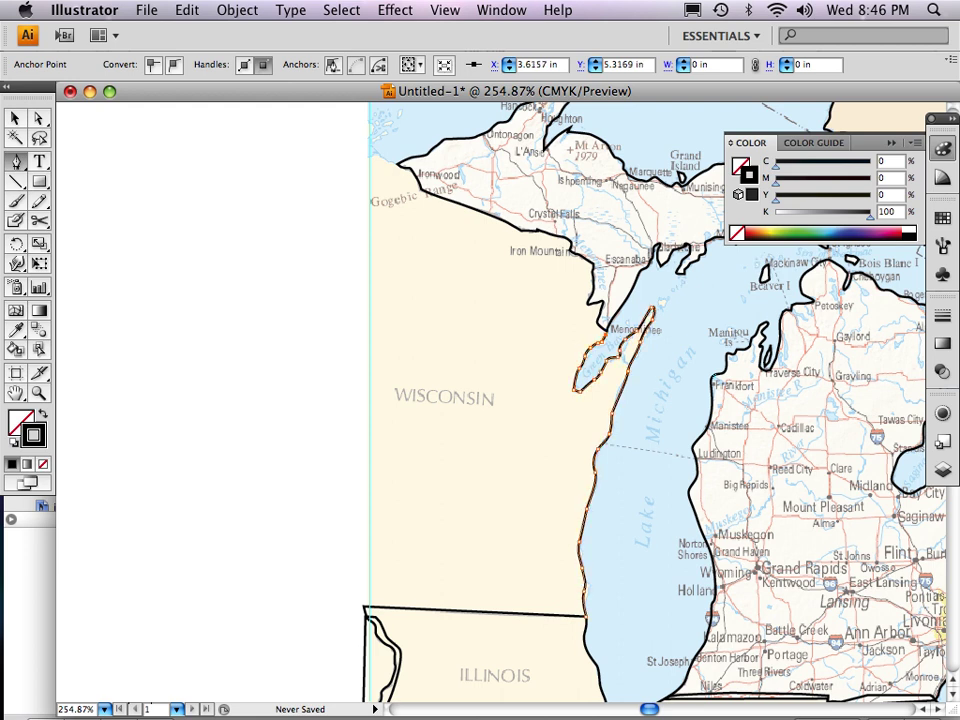
{"action": "left_click", "coordinate": [604, 334]}
Run the Wisconsin path loosely inside Michigan's Upper Peninsula, overlapping the existing shape, to its western tip beyond Ironwood
{"action": "left_click", "coordinate": [594, 221]}
{"action": "left_click", "coordinate": [505, 186]}
{"action": "left_click", "coordinate": [441, 168]}
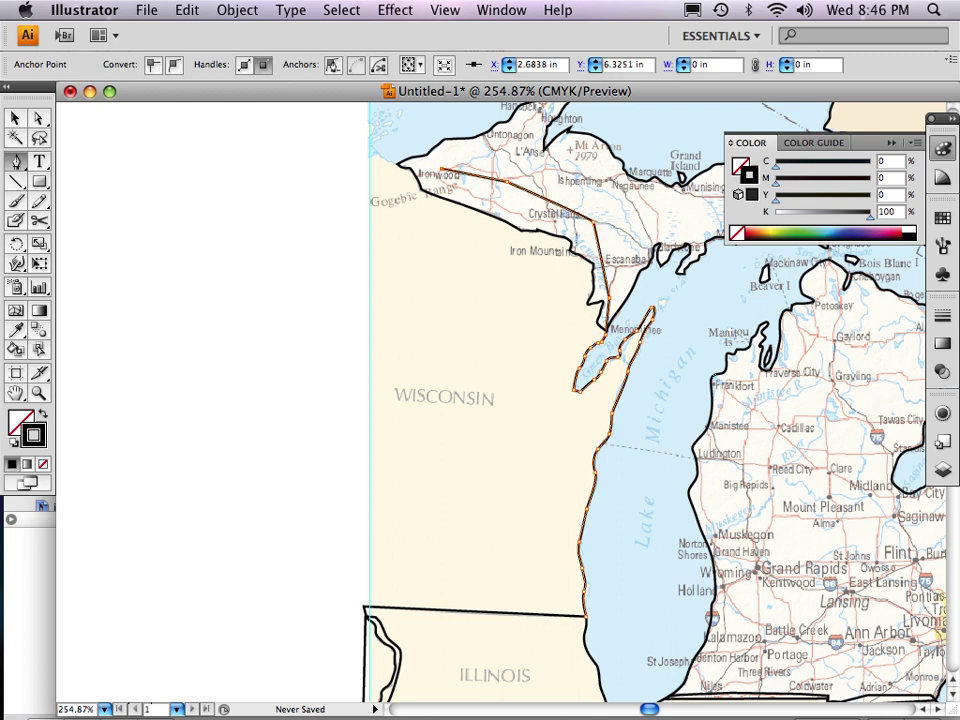
{"action": "left_click", "coordinate": [416, 163]}
{"action": "left_click", "coordinate": [398, 162]}
Close the Wisconsin outline beyond the map's western edge and along the northern Illinois border, and deselect it
{"action": "left_click", "coordinate": [372, 153]}
{"action": "left_click", "coordinate": [333, 173]}
{"action": "left_click", "coordinate": [316, 492]}
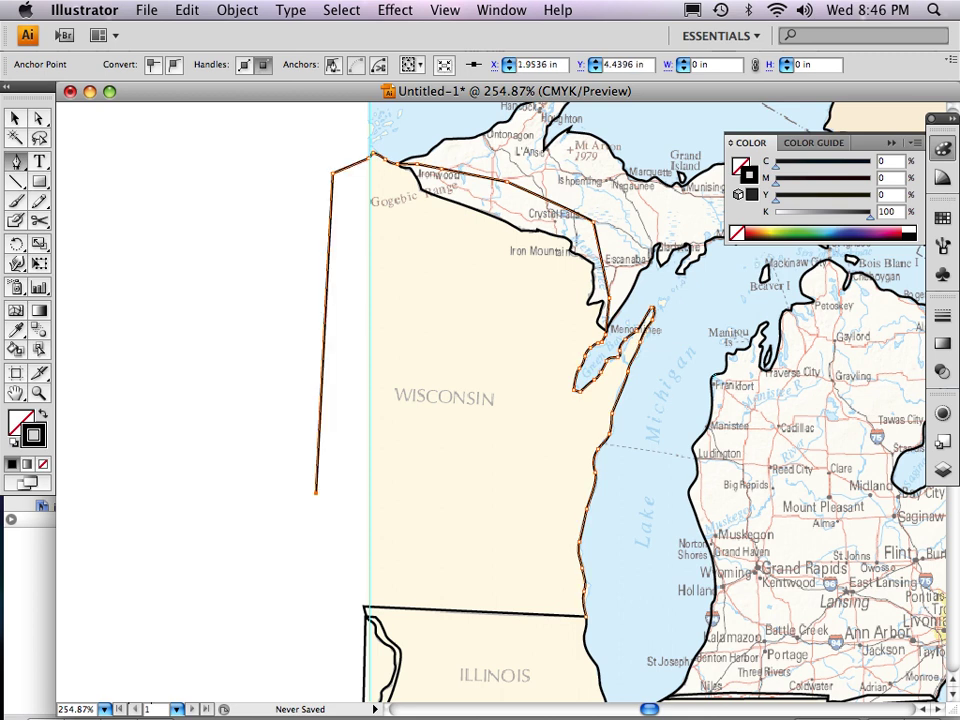
{"action": "left_click", "coordinate": [332, 616]}
{"action": "left_click", "coordinate": [359, 605]}
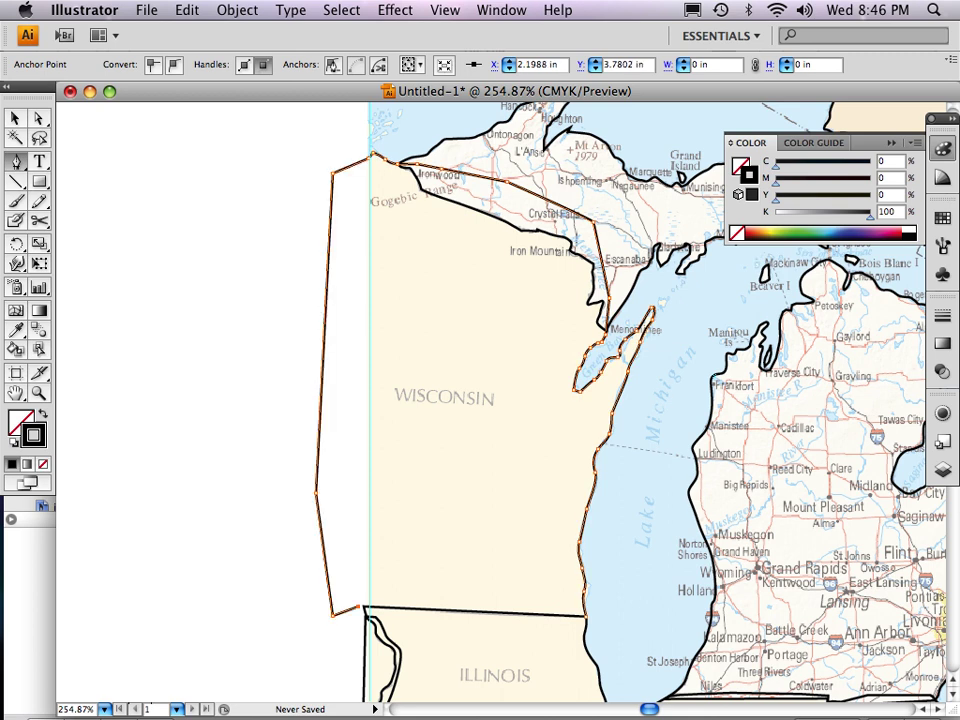
{"action": "left_click", "coordinate": [585, 616]}
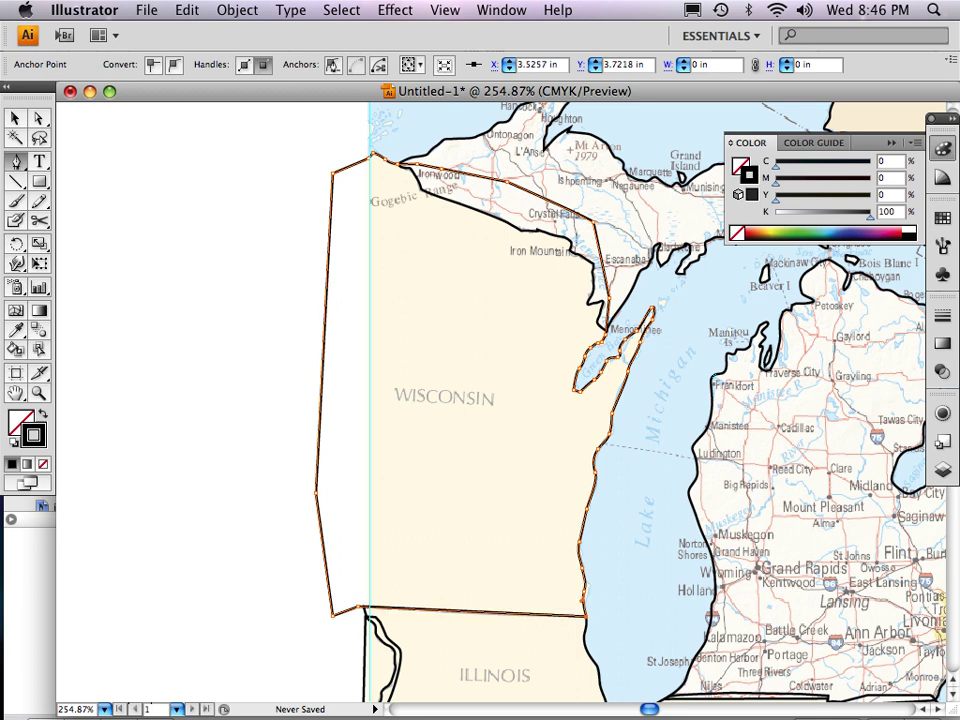
{"action": "left_click", "coordinate": [15, 118]}
{"action": "left_click", "coordinate": [180, 240]}
{"action": "left_click_drag", "start_coordinate": [600, 400], "coordinate": [320, 361]}
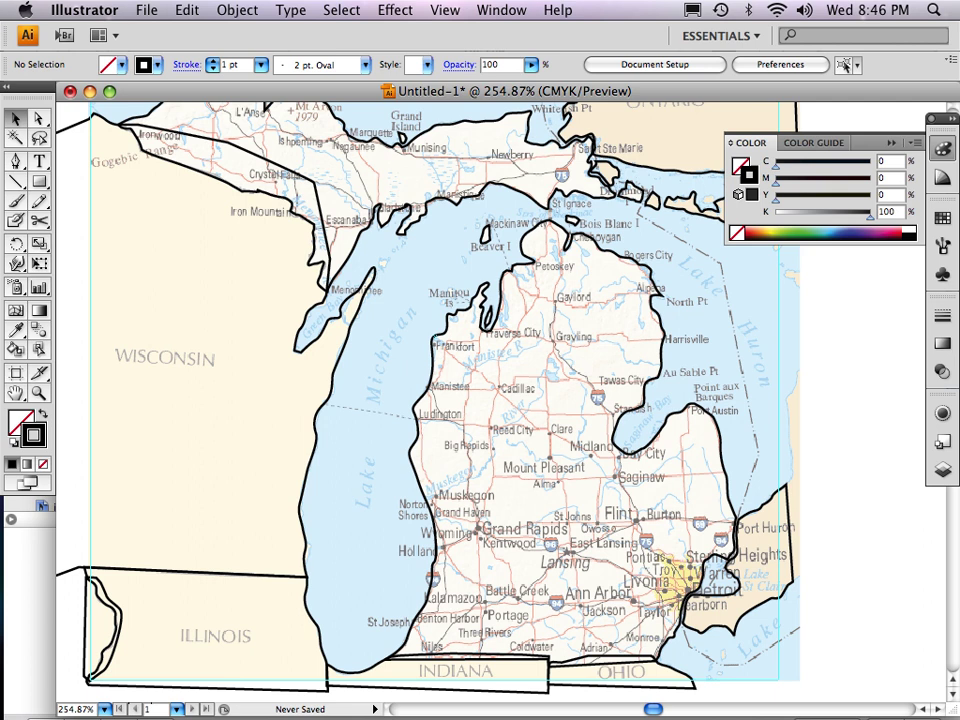
{"action": "scroll", "coordinate": [330, 300], "scroll_direction": "left", "scroll_amount": 4}
{"action": "scroll", "coordinate": [330, 300], "scroll_direction": "up", "scroll_amount": 2}
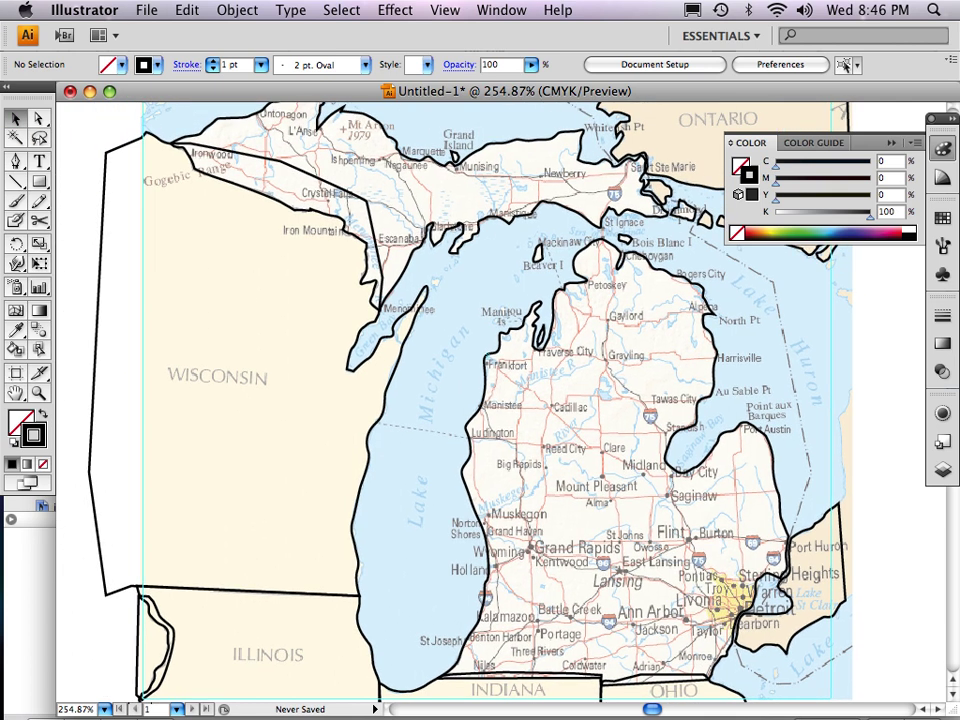